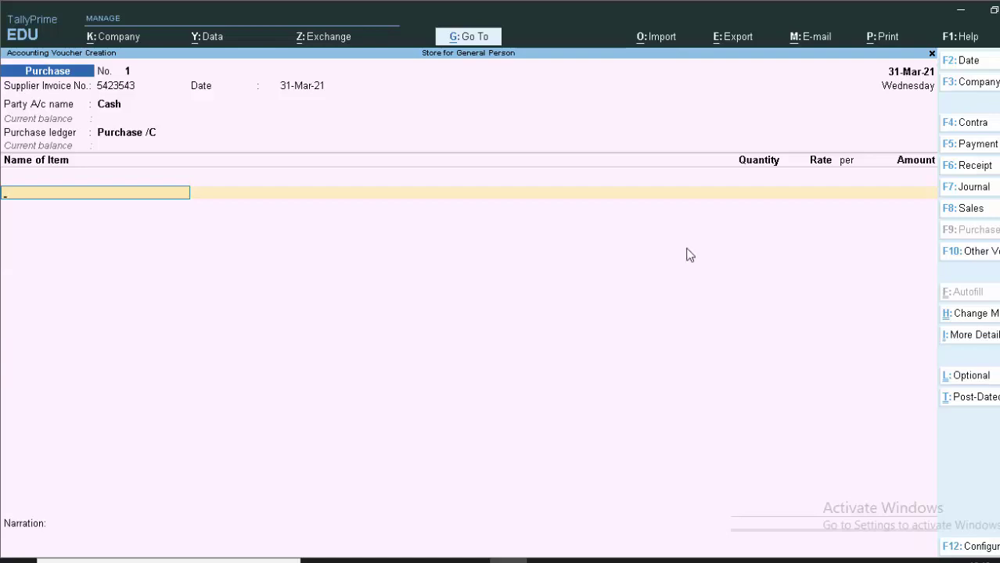
Step: Create a new party ledger from the purchase voucher's party account field and name it with the supplier's name
{"action": "left_click", "coordinate": [121, 105]}
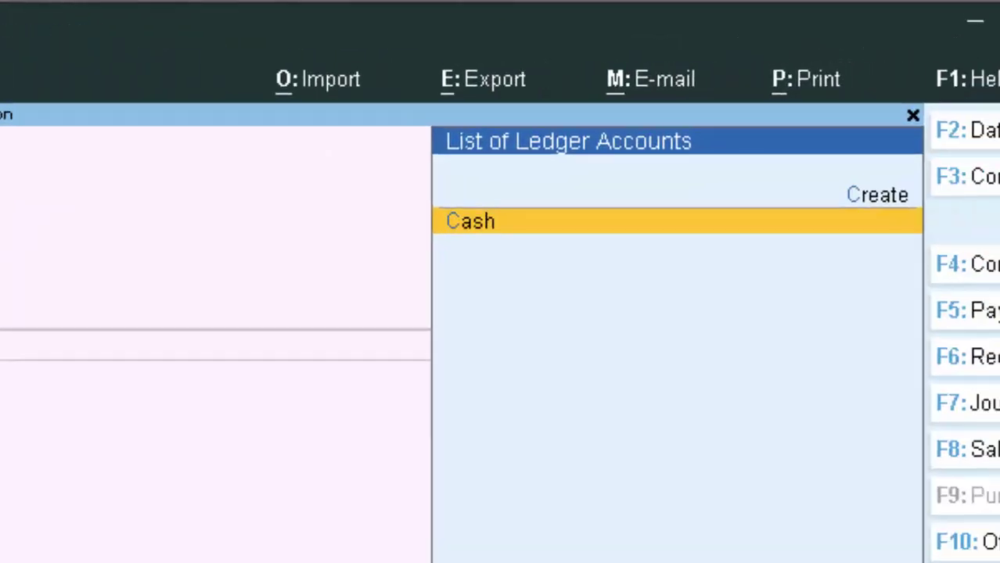
{"action": "key", "text": "Return"}
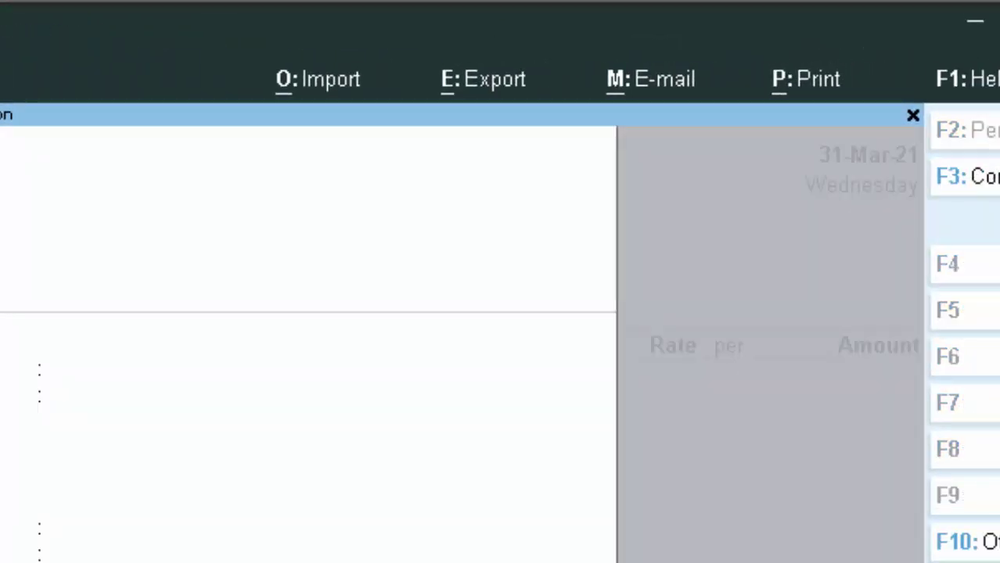
{"action": "type", "text": "C"}
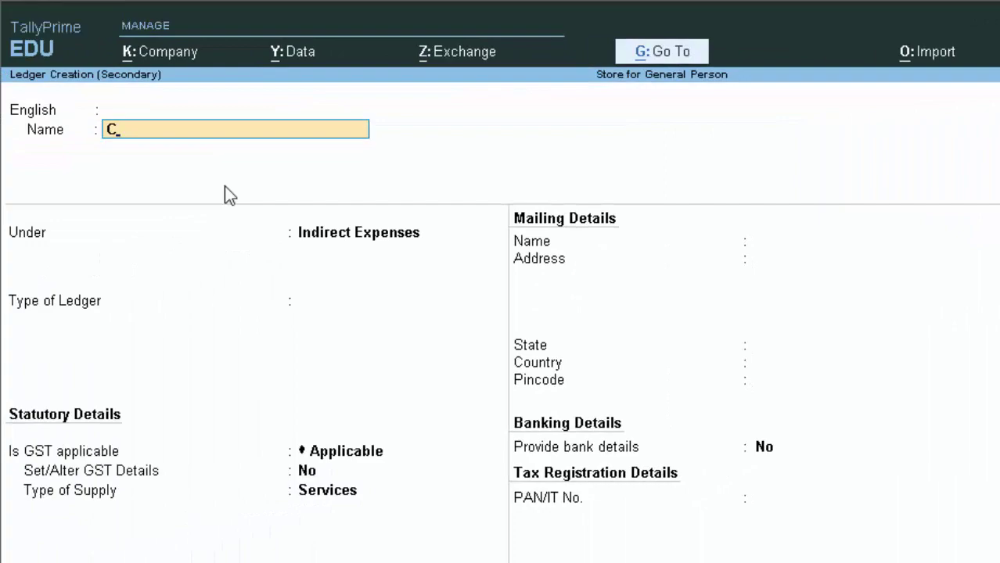
{"action": "key", "text": "BackSpace"}
{"action": "type", "text": "MAHESH"}
{"action": "key", "text": "Return"}
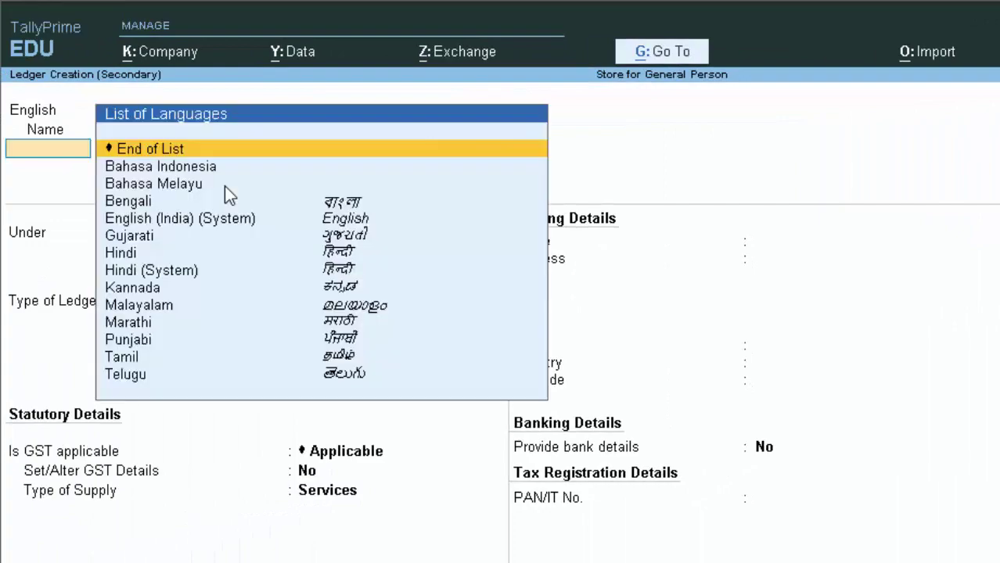
{"action": "key", "text": "Return"}
Step: Place the supplier ledger under the Sundry Creditors group
{"action": "type", "text": "S"}
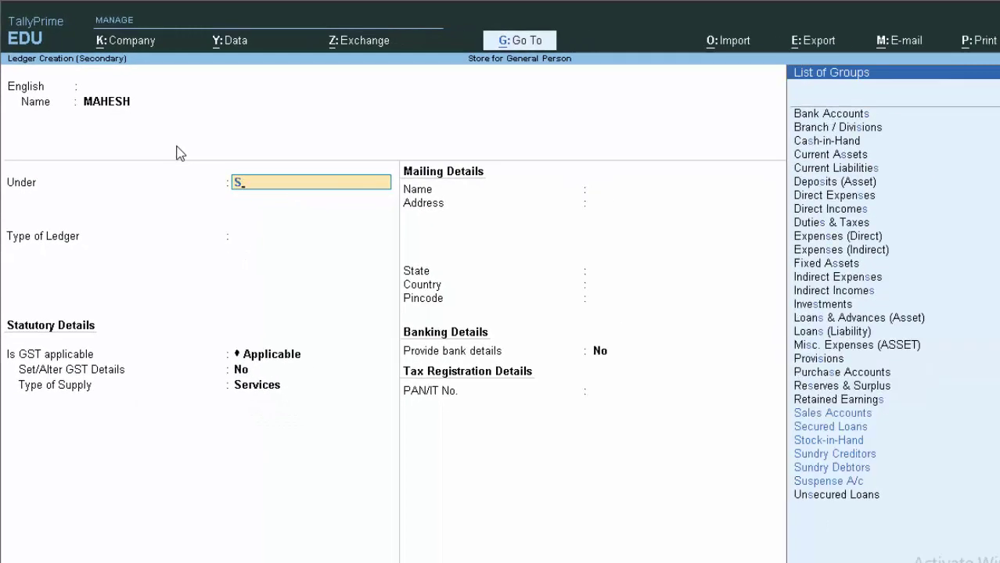
{"action": "key", "text": "Down"}
{"action": "key", "text": "Down"}
{"action": "key", "text": "Down"}
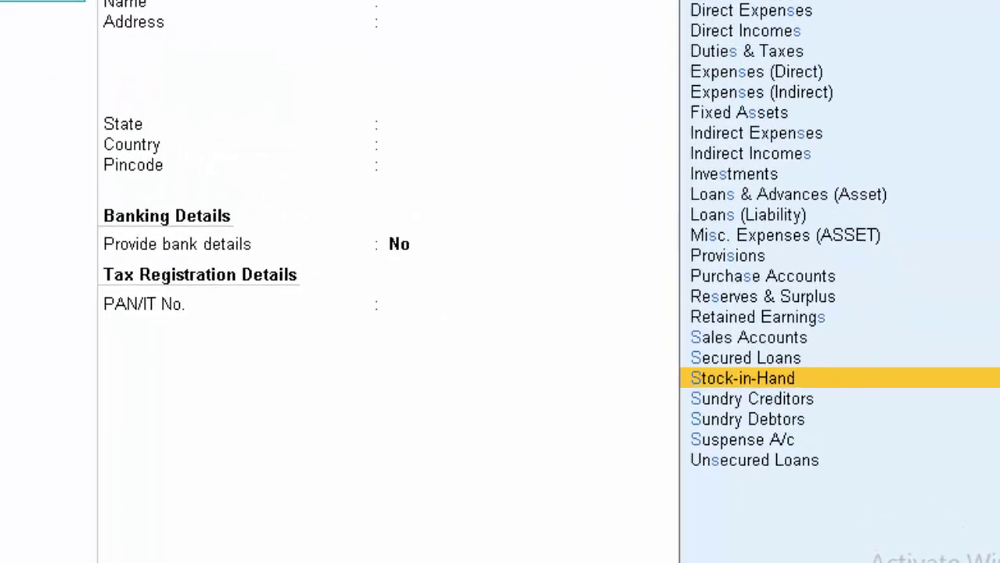
{"action": "key", "text": "Return"}
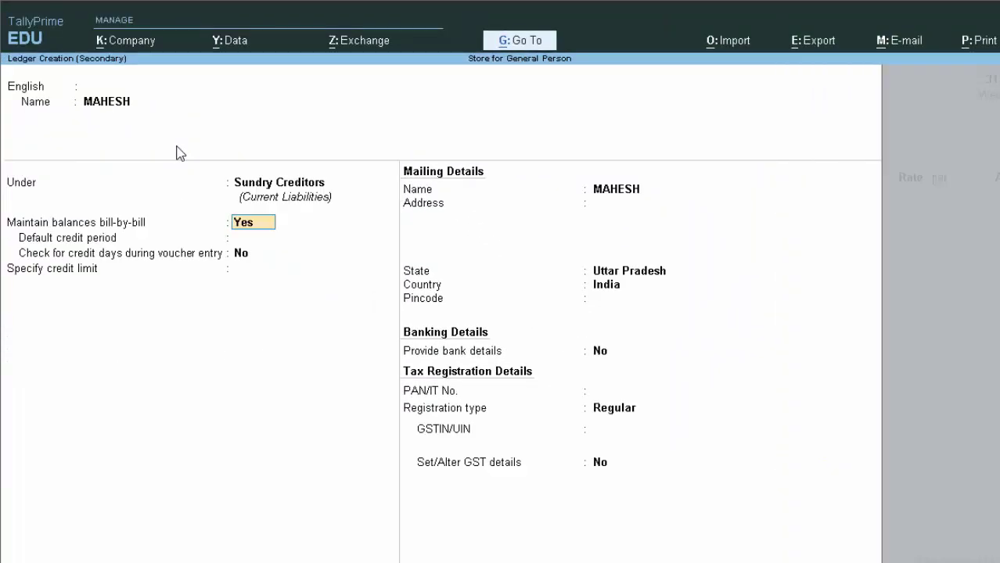
Step: Keep the supplier ledger's default bill-by-bill, mailing, banking and tax registration settings and save it
{"action": "key", "text": "Return"}
{"action": "key", "text": "Return"}
{"action": "key", "text": "Return"}
{"action": "key", "text": "Return"}
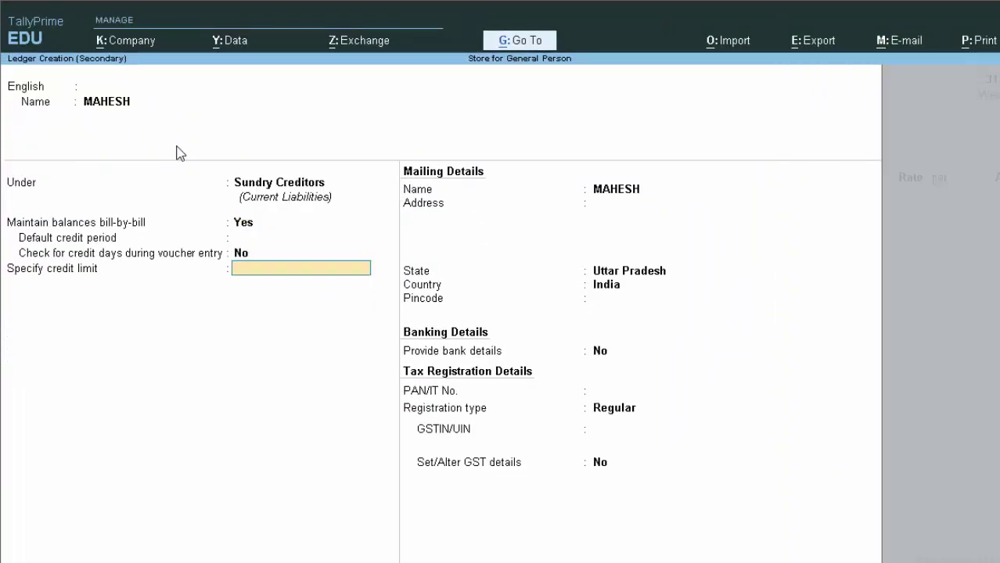
{"action": "key", "text": "Return"}
{"action": "key", "text": "Return"}
{"action": "key", "text": "Return"}
{"action": "key", "text": "Return"}
{"action": "key", "text": "Return"}
{"action": "key", "text": "Return"}
{"action": "key", "text": "Return"}
{"action": "key", "text": "Return"}
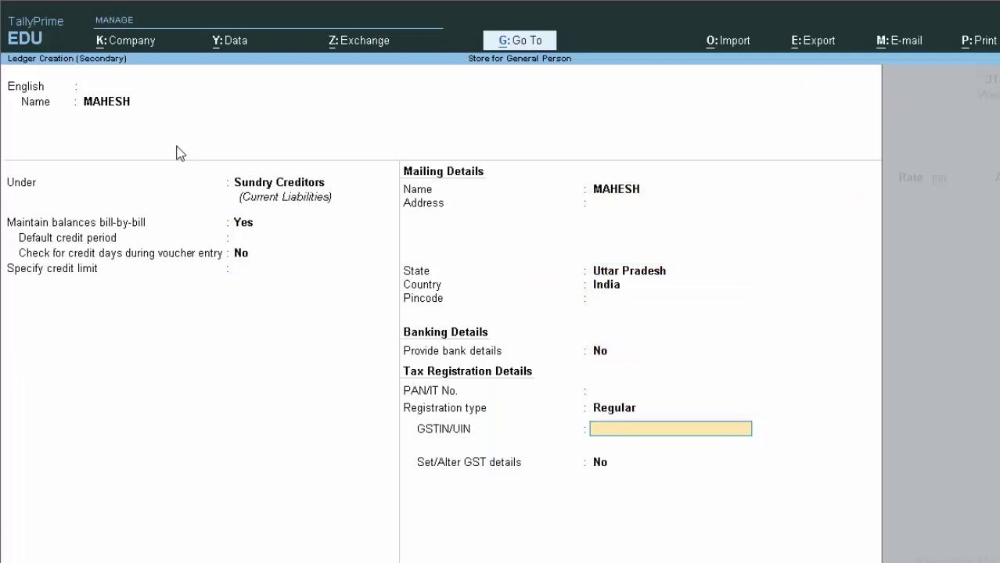
{"action": "key", "text": "Return"}
{"action": "key", "text": "Return"}
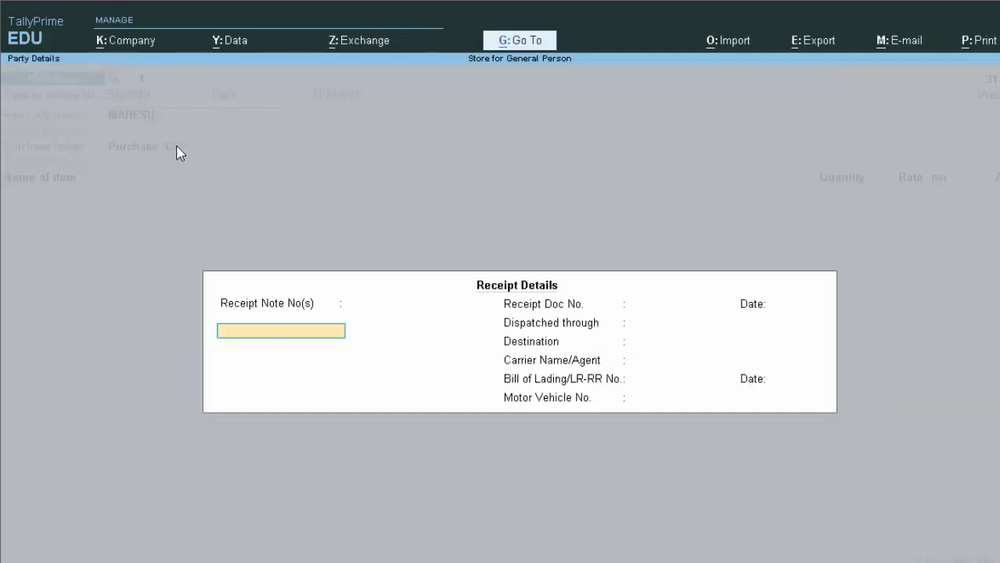
Step: Leave the receipt details blank, accept the party details and keep Purchase /C as the purchase ledger
{"action": "key", "text": "Return"}
{"action": "key", "text": "Return"}
{"action": "key", "text": "Return"}
{"action": "key", "text": "Return"}
{"action": "key", "text": "Return"}
{"action": "key", "text": "Return"}
{"action": "key", "text": "Return"}
{"action": "key", "text": "Return"}
{"action": "key", "text": "Return"}
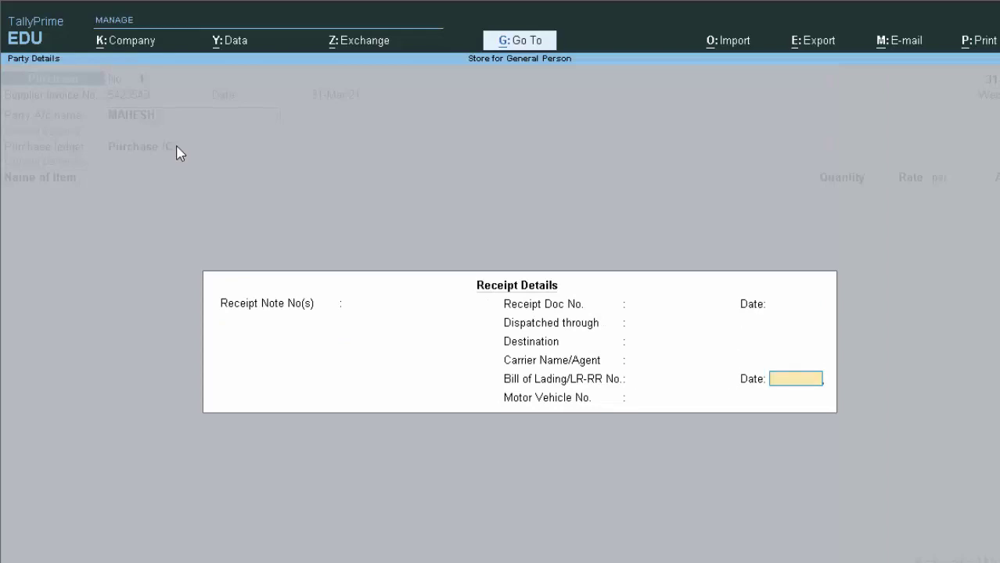
{"action": "key", "text": "Return"}
{"action": "key", "text": "Return"}
{"action": "key", "text": "Return"}
{"action": "key", "text": "Return"}
{"action": "key", "text": "Return"}
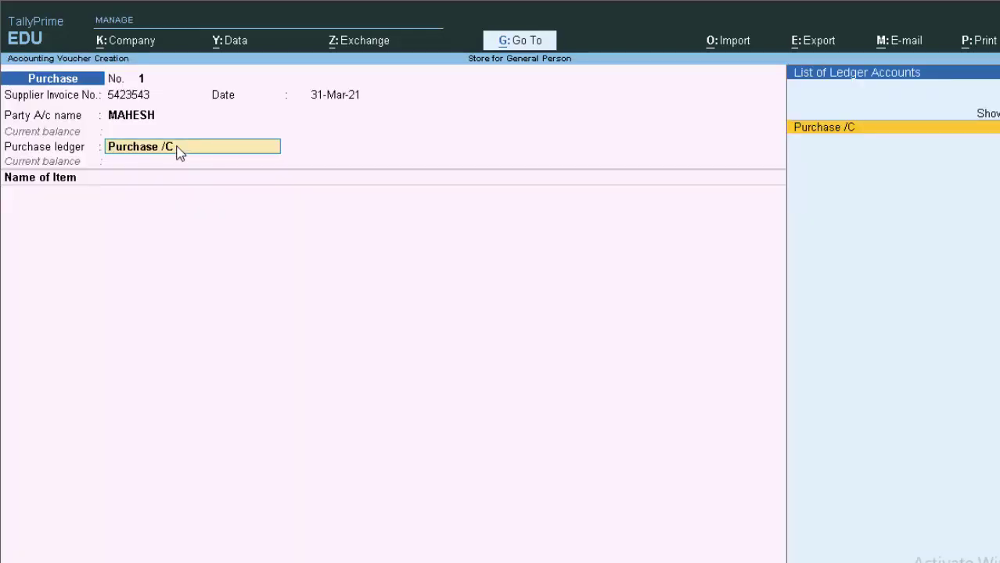
{"action": "key", "text": "Return"}
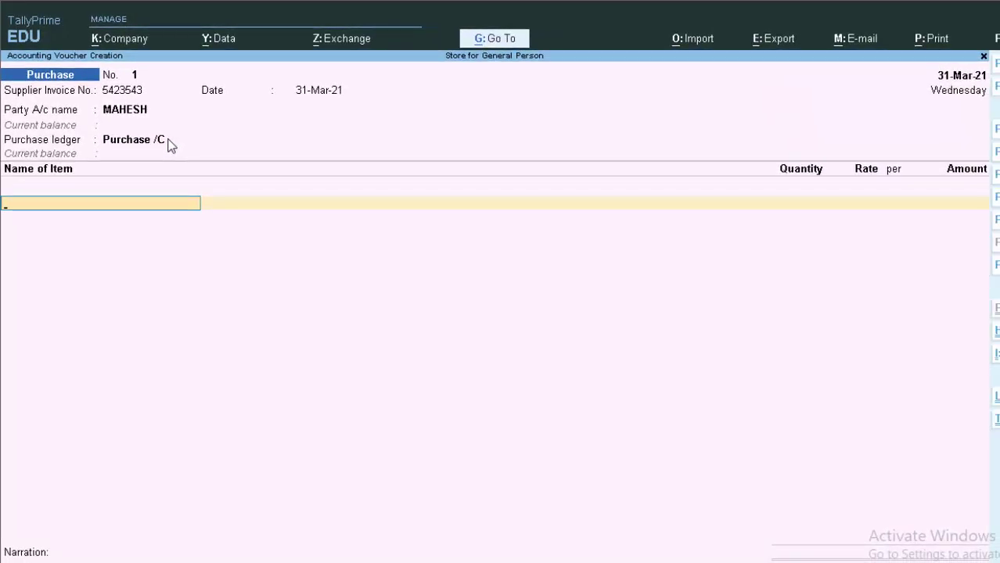
Step: Add the stock item JEANS with a quantity of 200 nos at a rate of 1000
{"action": "type", "text": "P"}
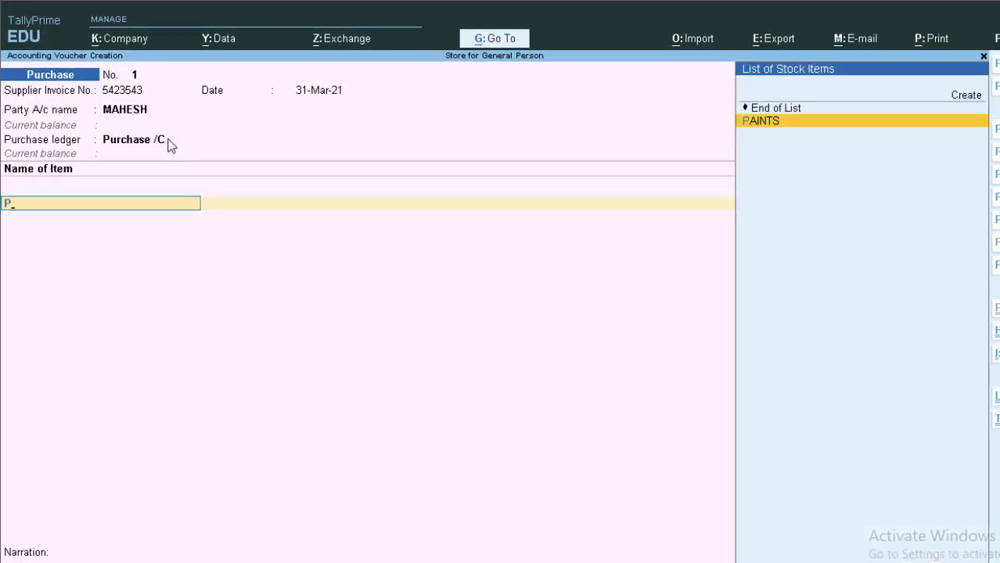
{"action": "key", "text": "BackSpace"}
{"action": "key", "text": "Down"}
{"action": "key", "text": "Down"}
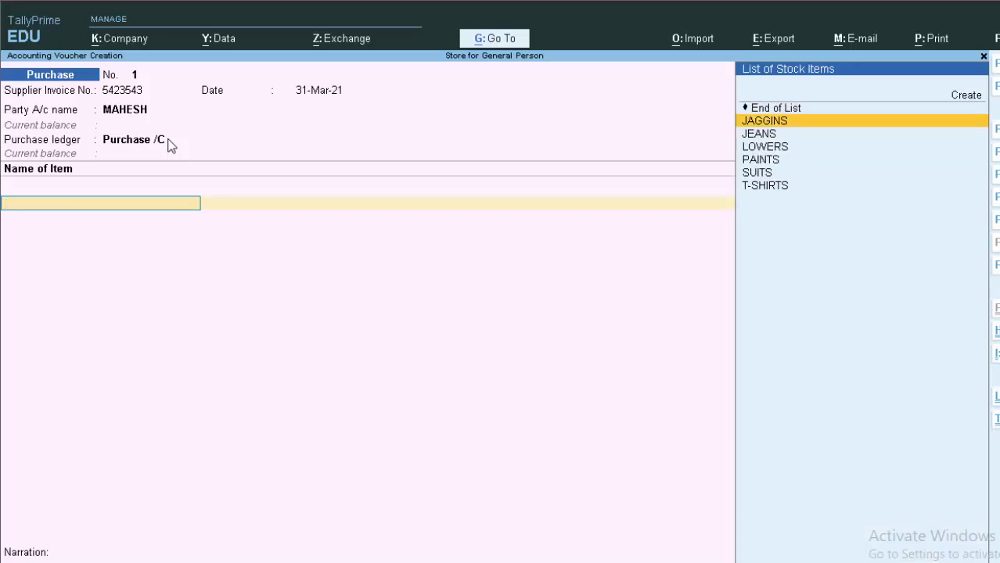
{"action": "key", "text": "Return"}
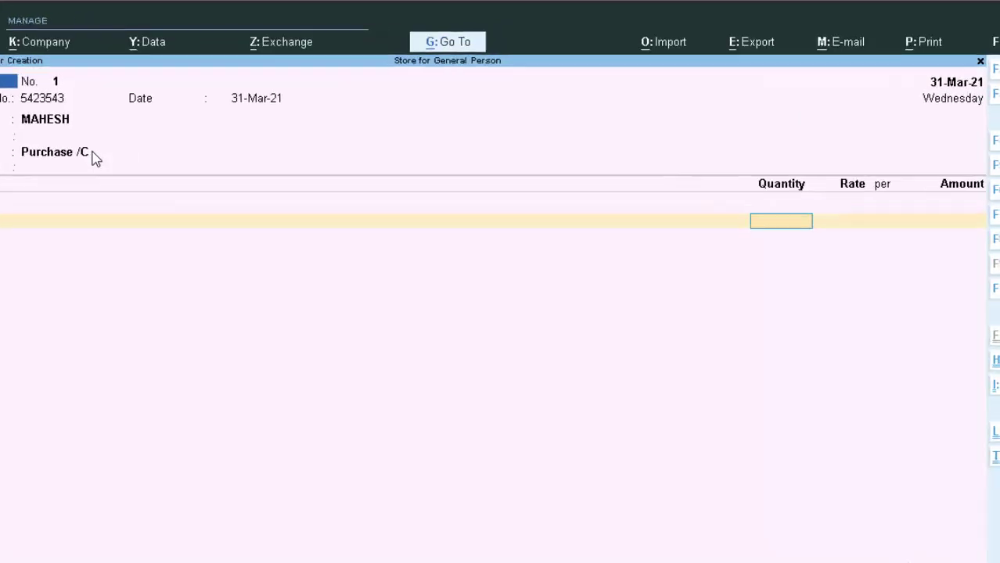
{"action": "type", "text": "200"}
{"action": "key", "text": "Return"}
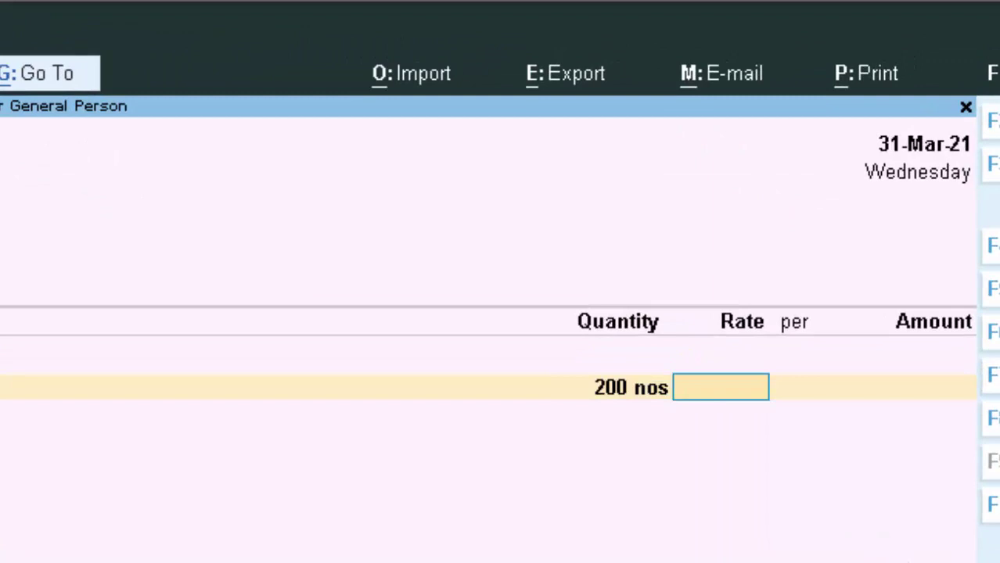
{"action": "type", "text": "1000"}
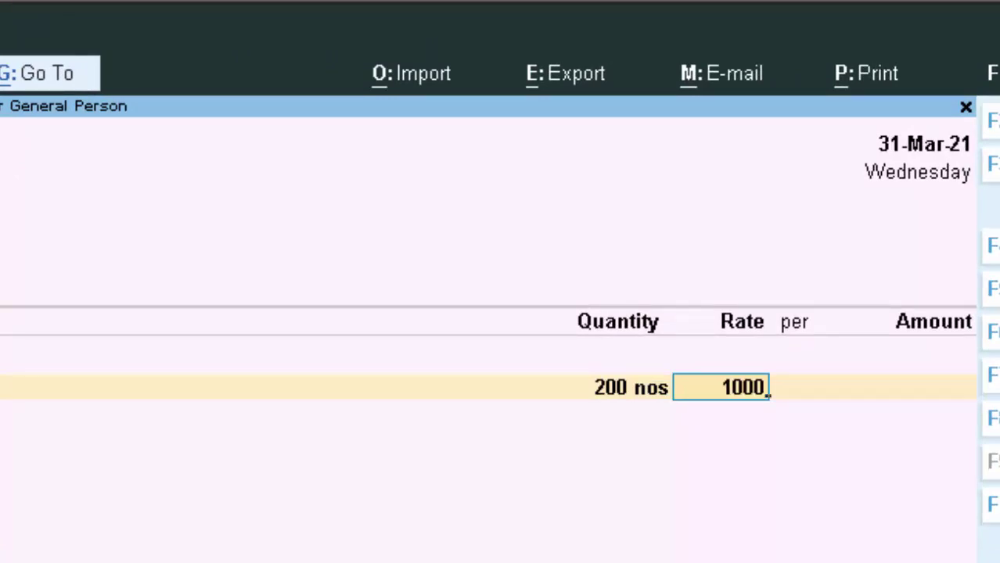
{"action": "key", "text": "Return"}
{"action": "key", "text": "Return"}
{"action": "key", "text": "Return"}
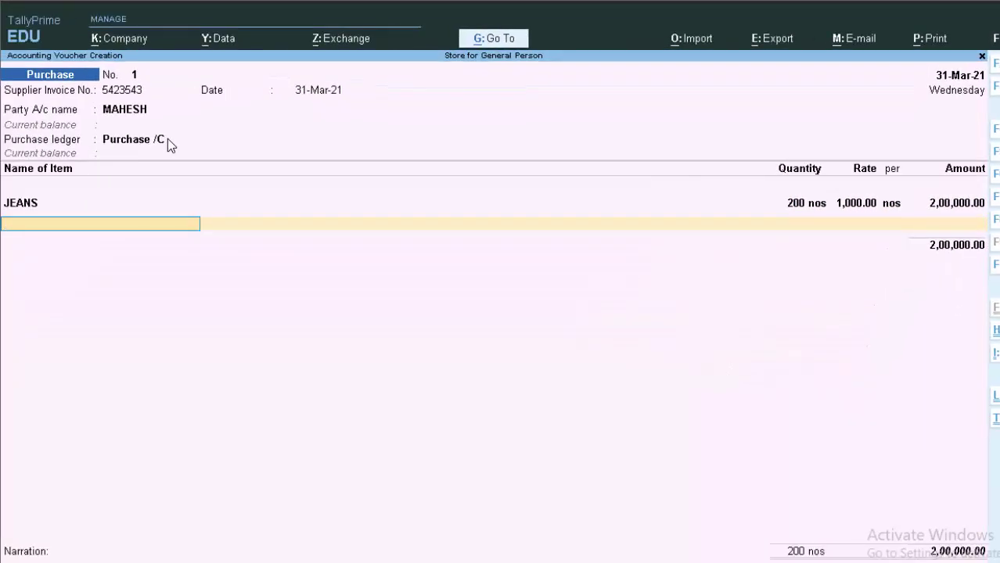
Step: End the item entries and create a new ledger named Discount@2% from the line below them
{"action": "key", "text": "Return"}
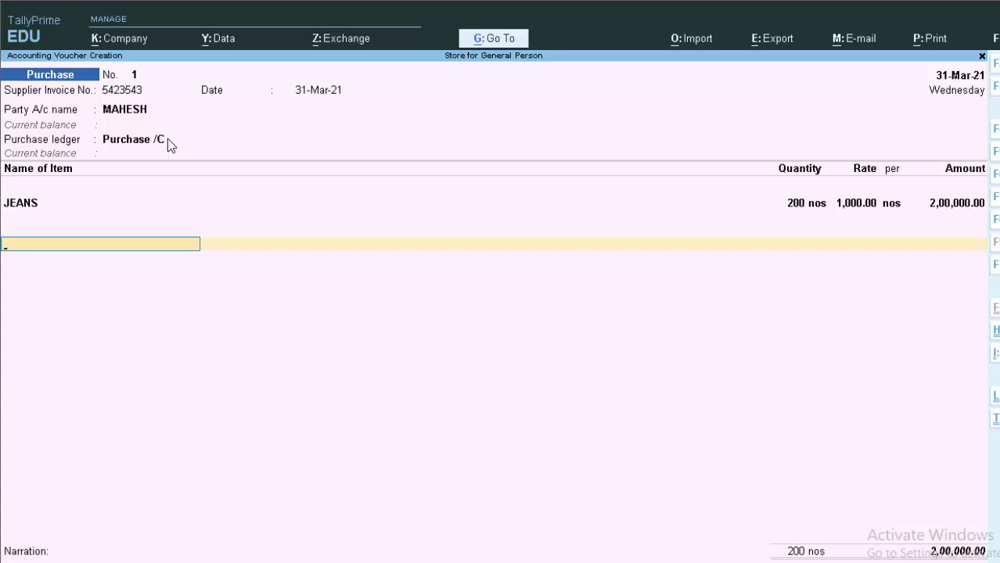
{"action": "type", "text": "D"}
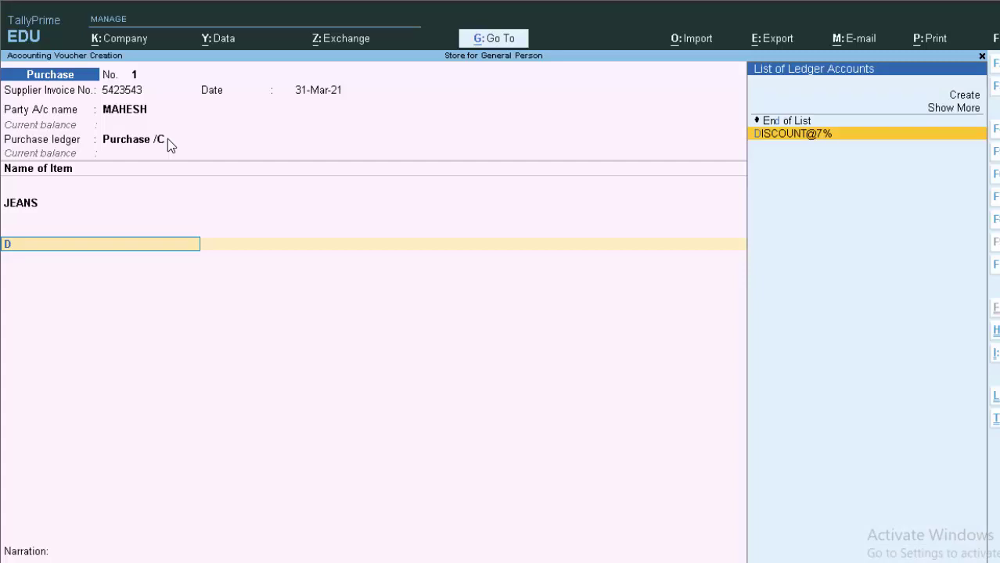
{"action": "key", "text": "alt+c"}
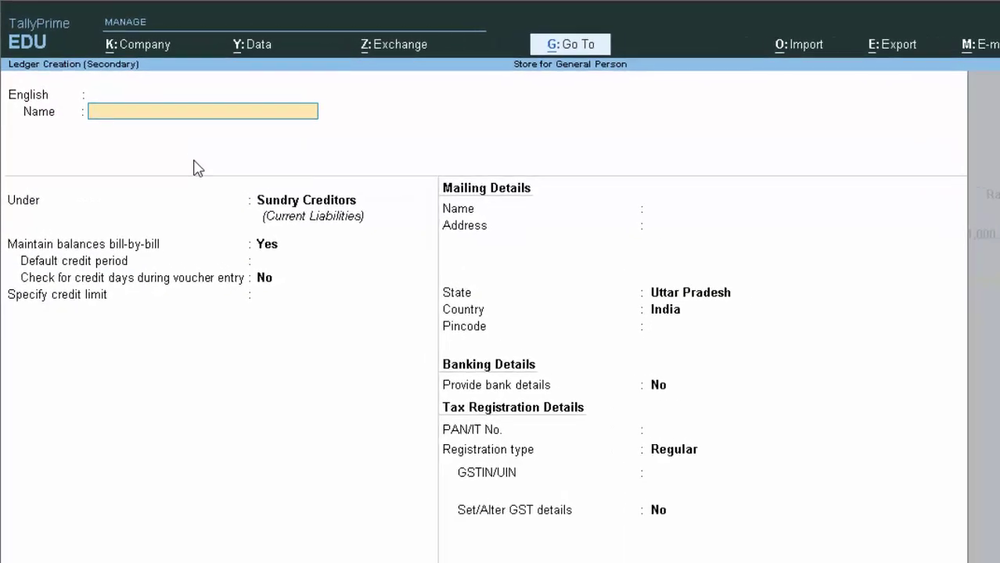
{"action": "type", "text": "DISC"}
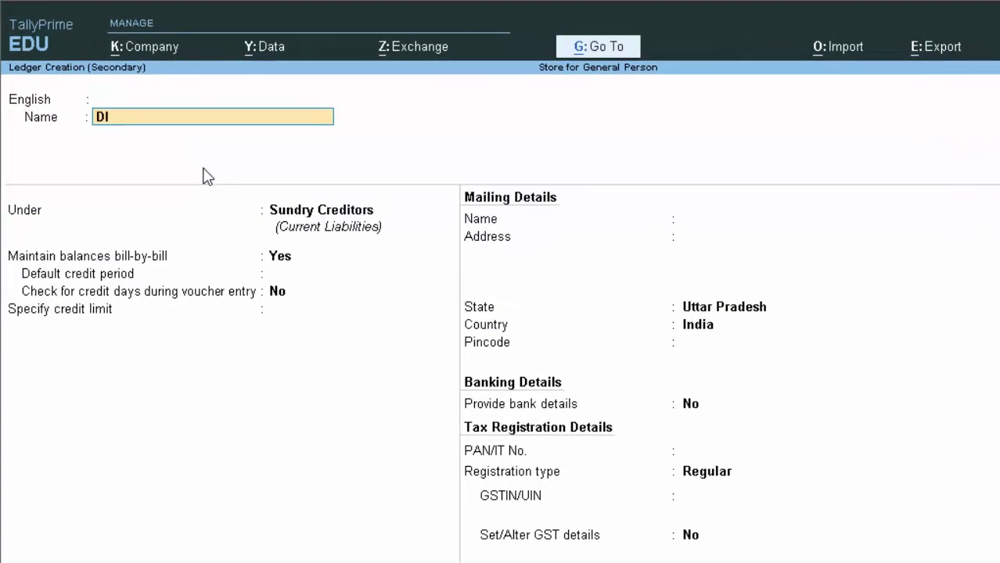
{"action": "type", "text": "T"}
{"action": "key", "text": "BackSpace"}
{"action": "key", "text": "BackSpace"}
{"action": "key", "text": "BackSpace"}
{"action": "key", "text": "BackSpace"}
{"action": "type", "text": "iscount"}
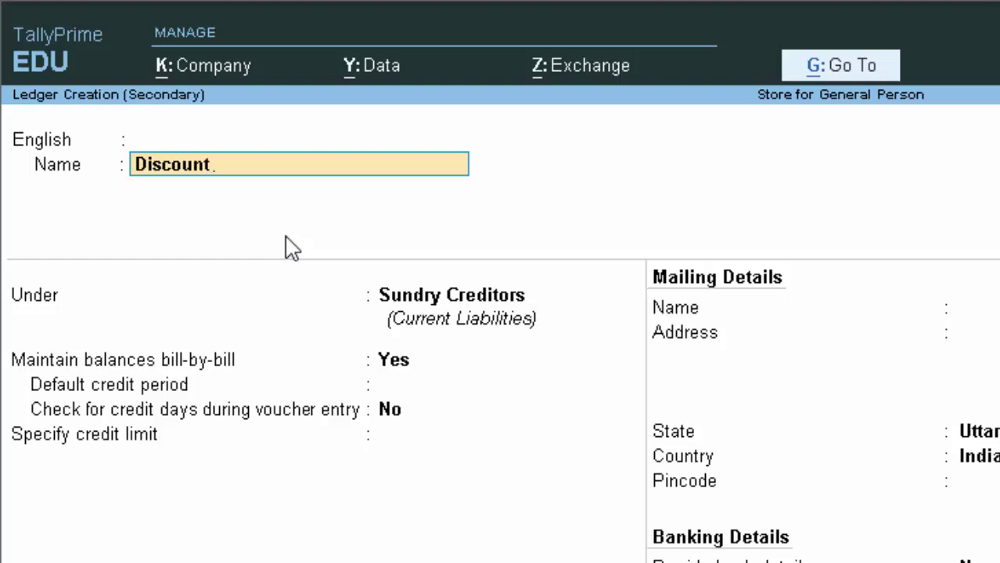
{"action": "type", "text": "$"}
{"action": "key", "text": "BackSpace"}
{"action": "key", "text": "BackSpace"}
{"action": "type", "text": "@"}
{"action": "key", "text": "BackSpace"}
{"action": "type", "text": "2"}
{"action": "key", "text": "BackSpace"}
{"action": "type", "text": "t@2%"}
{"action": "key", "text": "Return"}
{"action": "key", "text": "Return"}
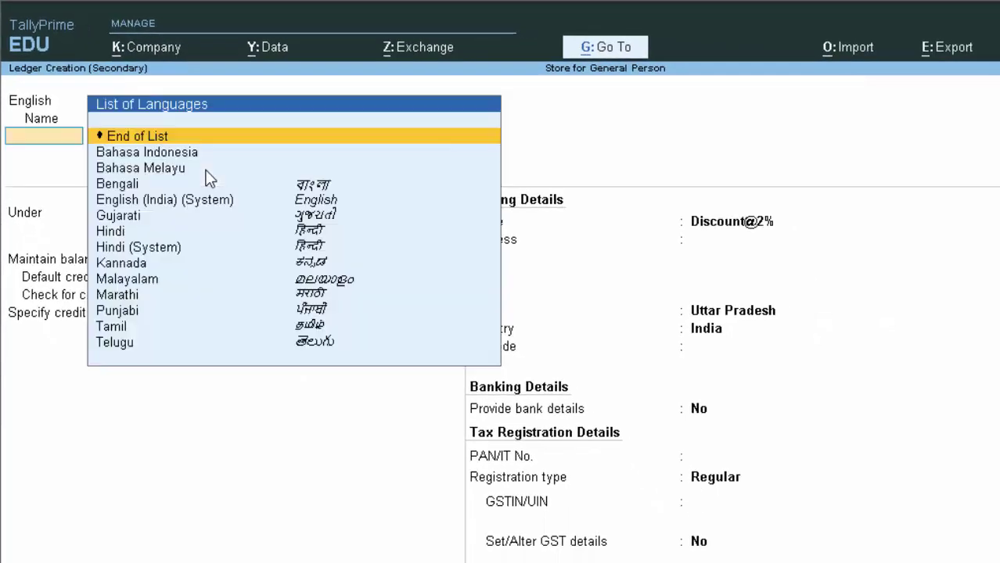
{"action": "key", "text": "Return"}
Step: Place the Discount@2% ledger under the Indirect Expenses group
{"action": "key", "text": "Up"}
{"action": "key", "text": "Up"}
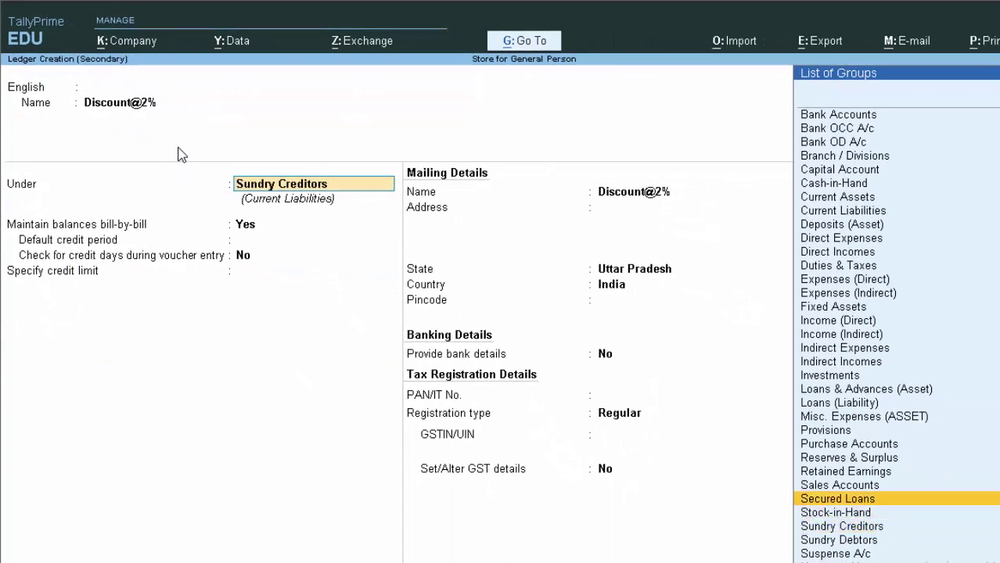
{"action": "key", "text": "Up"}
{"action": "key", "text": "Up"}
{"action": "key", "text": "Up"}
{"action": "key", "text": "Up"}
{"action": "key", "text": "Up"}
{"action": "key", "text": "Up"}
{"action": "key", "text": "Up"}
{"action": "key", "text": "Up"}
{"action": "key", "text": "Up"}
{"action": "key", "text": "Up"}
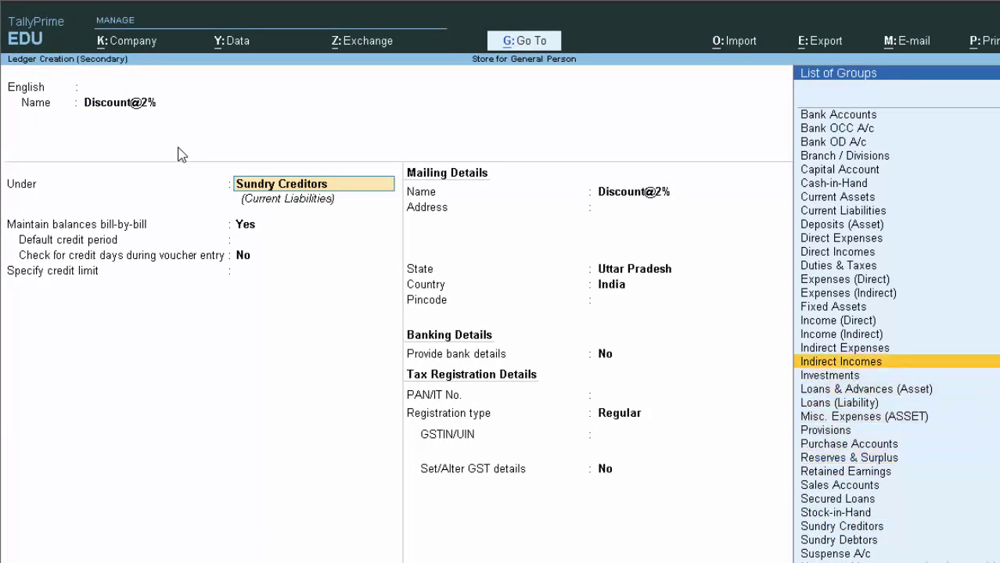
{"action": "key", "text": "Up"}
{"action": "key", "text": "Return"}
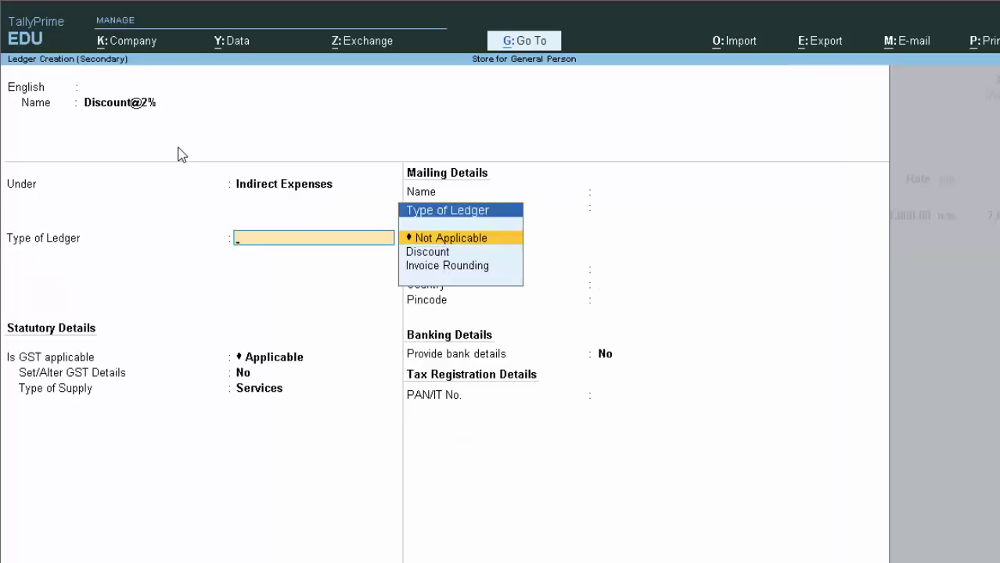
Step: Set the discount ledger's type to Not Applicable, keep GST applicable with supply type Services, and save it
{"action": "key", "text": "Return"}
{"action": "key", "text": "Return"}
{"action": "key", "text": "Return"}
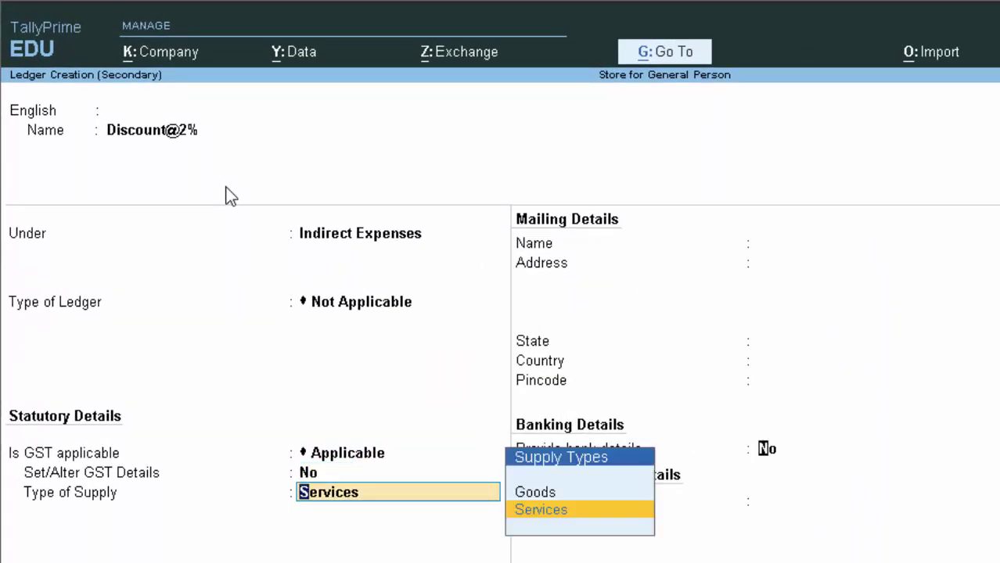
{"action": "key", "text": "Return"}
{"action": "key", "text": "Return"}
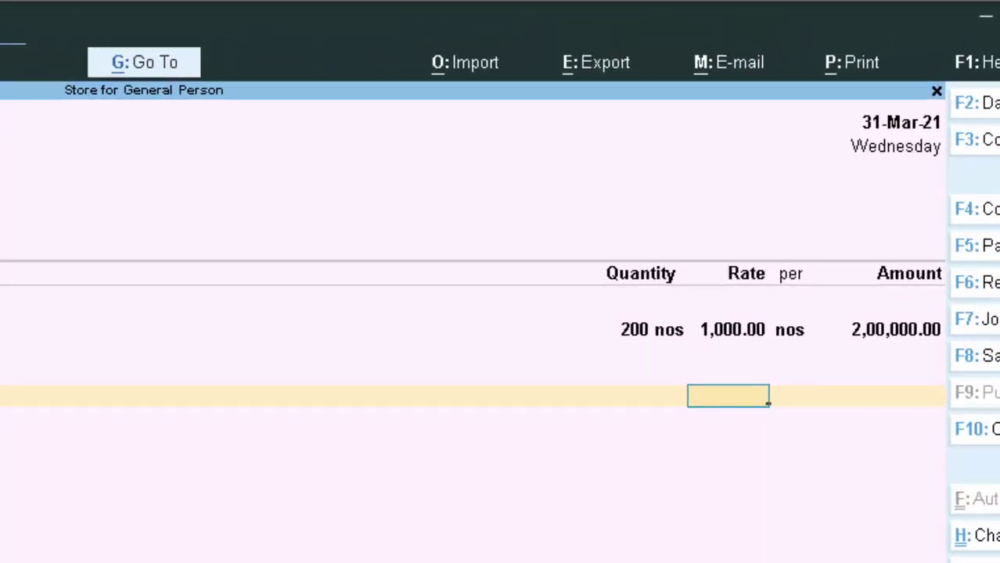
Step: Set the rate of the voucher's Discount@2% line to -2 % and accept its amount
{"action": "type", "text": "2"}
{"action": "key", "text": "Return"}
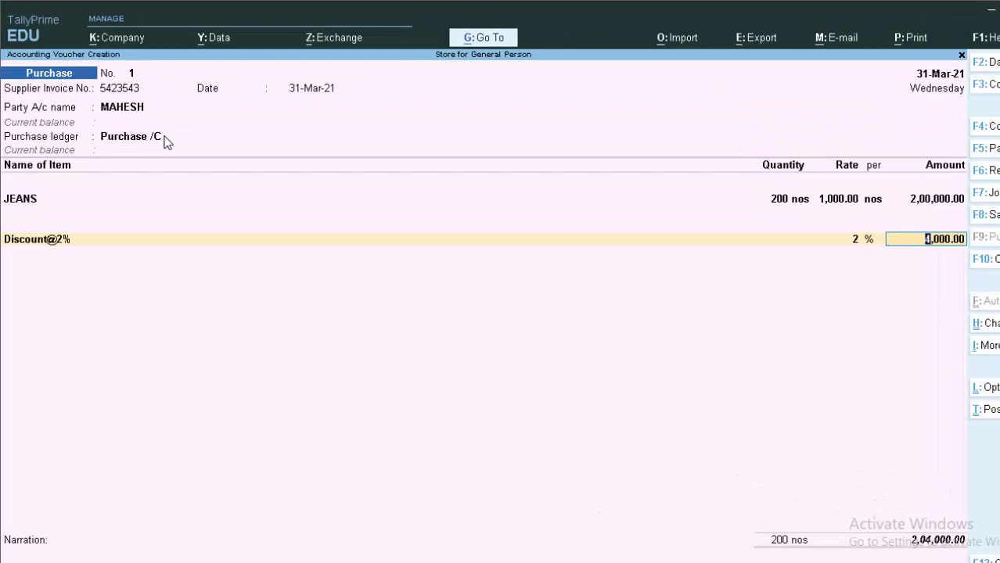
{"action": "key", "text": "BackSpace"}
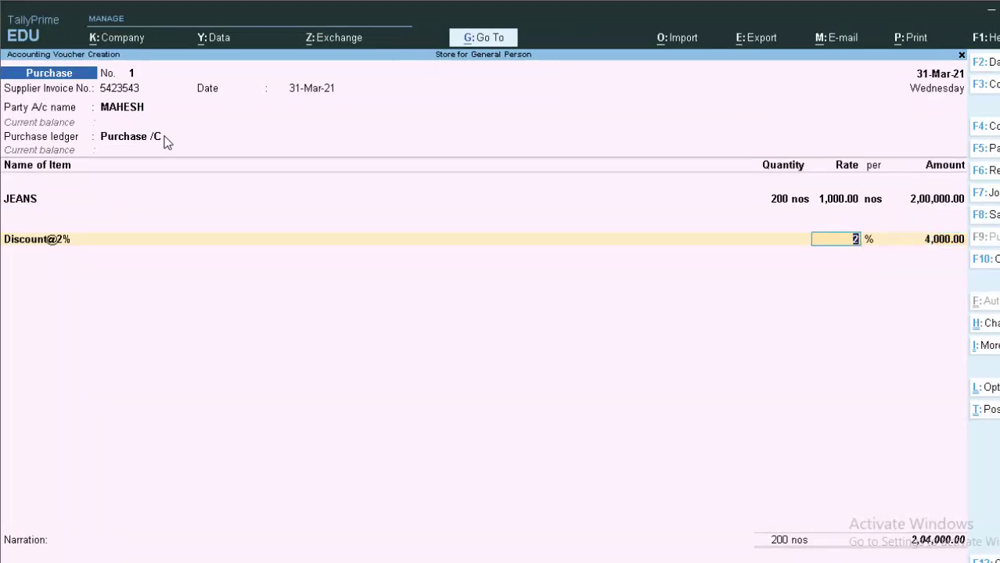
{"action": "key", "text": "BackSpace"}
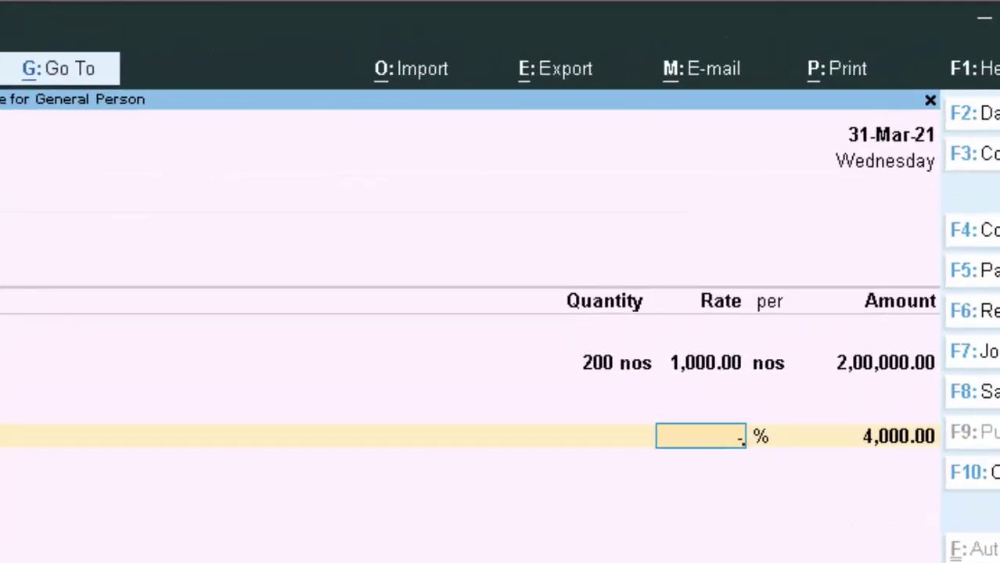
{"action": "type", "text": "-)2"}
{"action": "key", "text": "Return"}
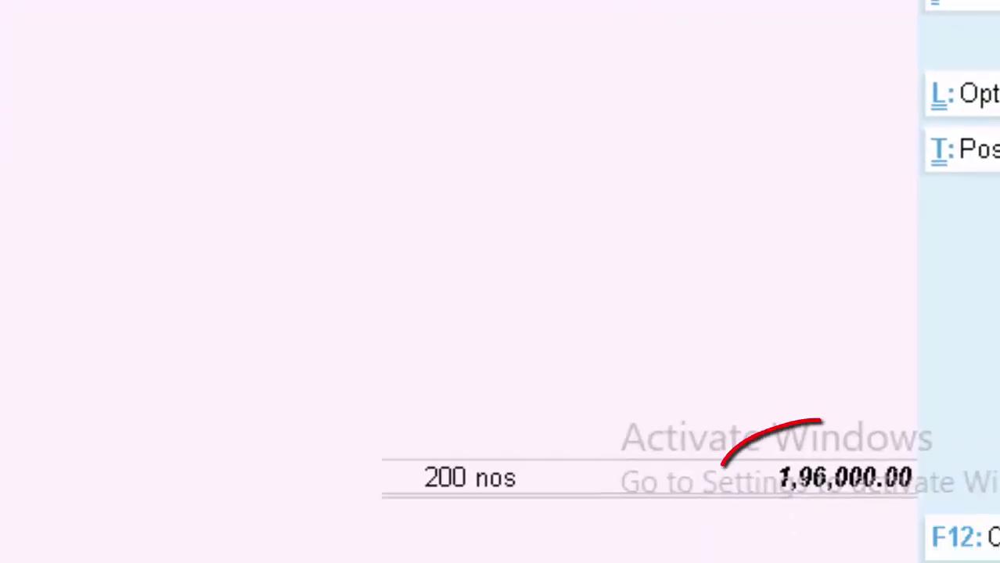
{"action": "key", "text": "Return"}
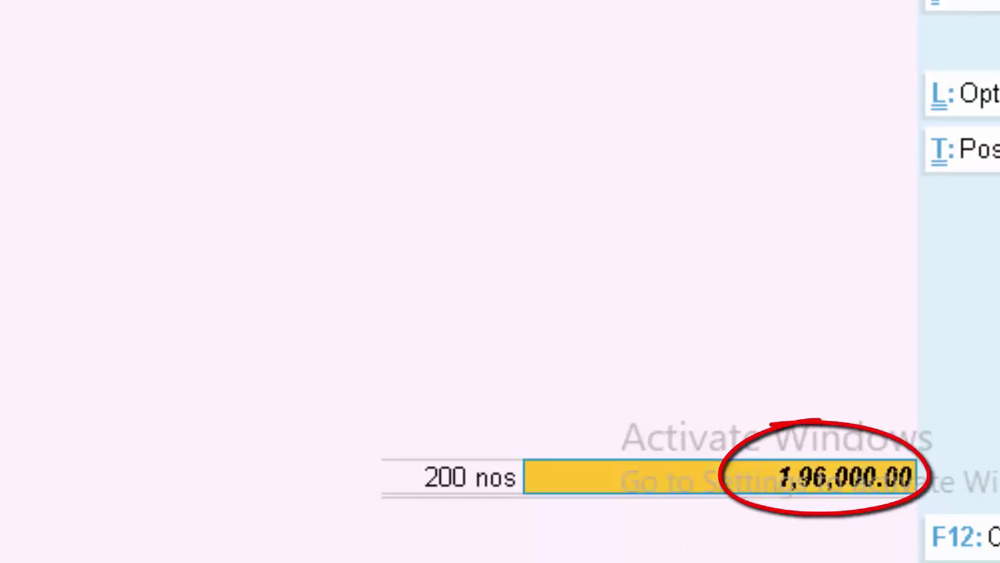
Step: Leave the narration blank and save the jeans purchase voucher
{"action": "key", "text": "Return"}
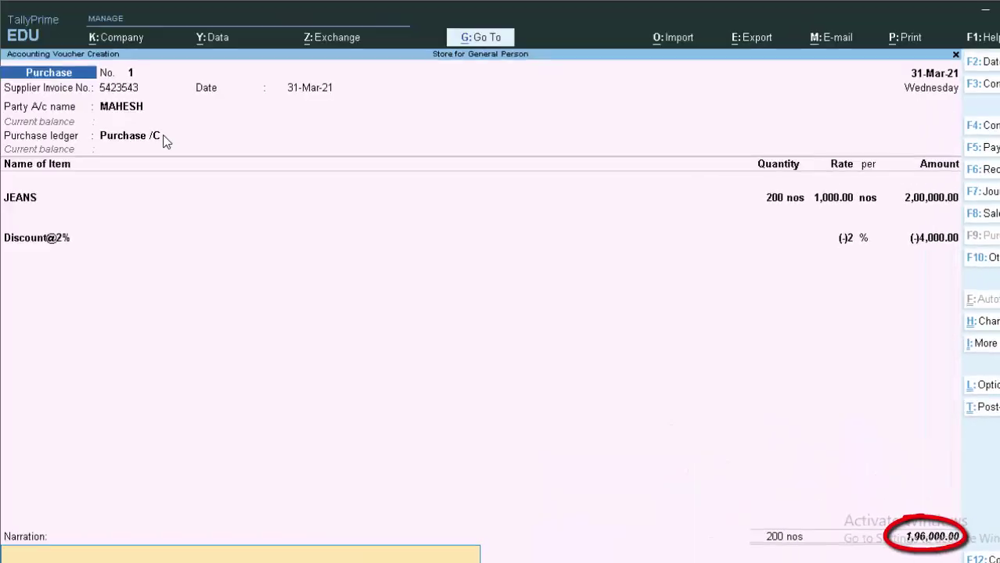
{"action": "key", "text": "Return"}
{"action": "key", "text": "Escape"}
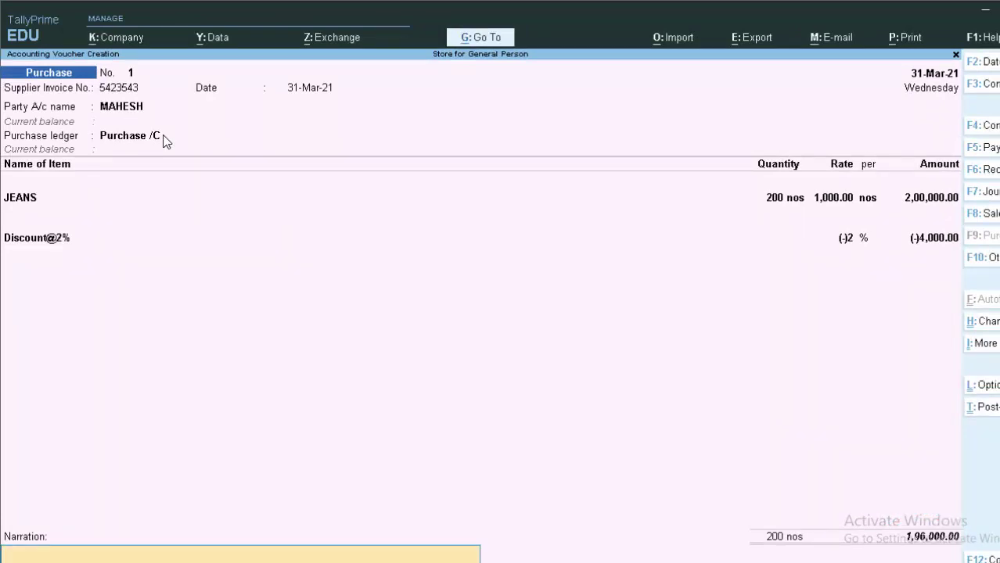
{"action": "key", "text": "ctrl"}
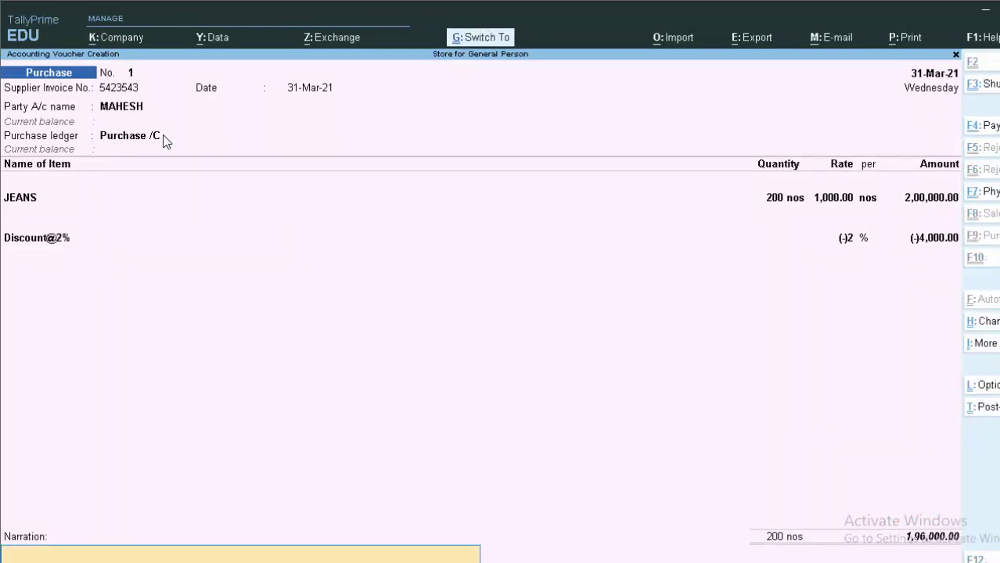
{"action": "key", "text": "ctrl+a"}
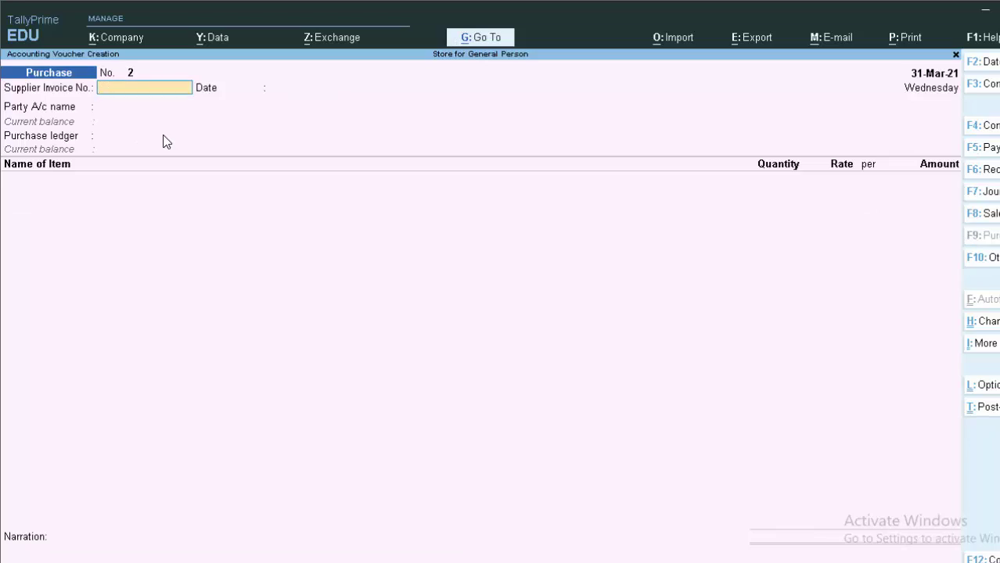
{"action": "type", "text": "2434"}
{"action": "key", "text": "Return"}
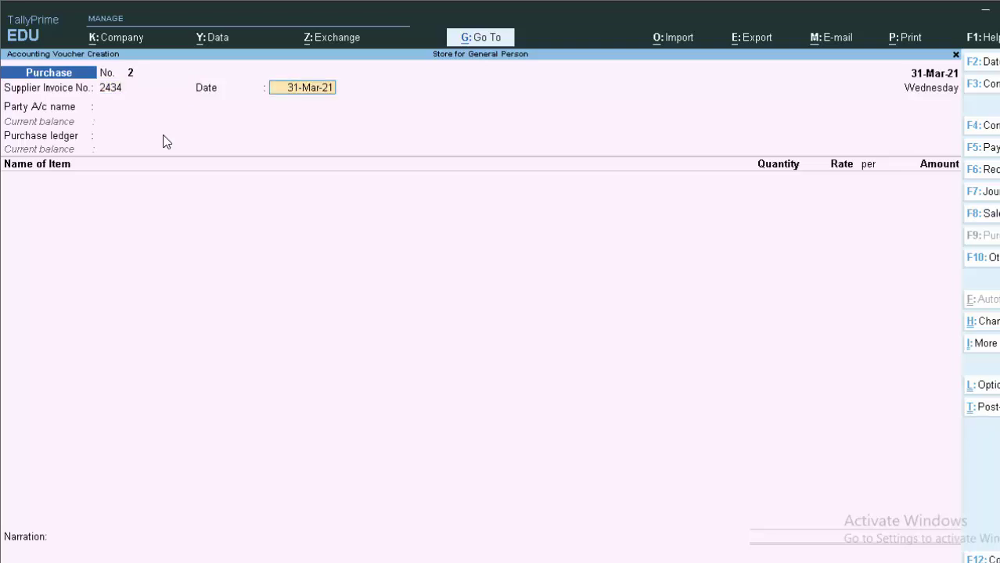
{"action": "key", "text": "Escape"}
{"action": "key", "text": "y"}
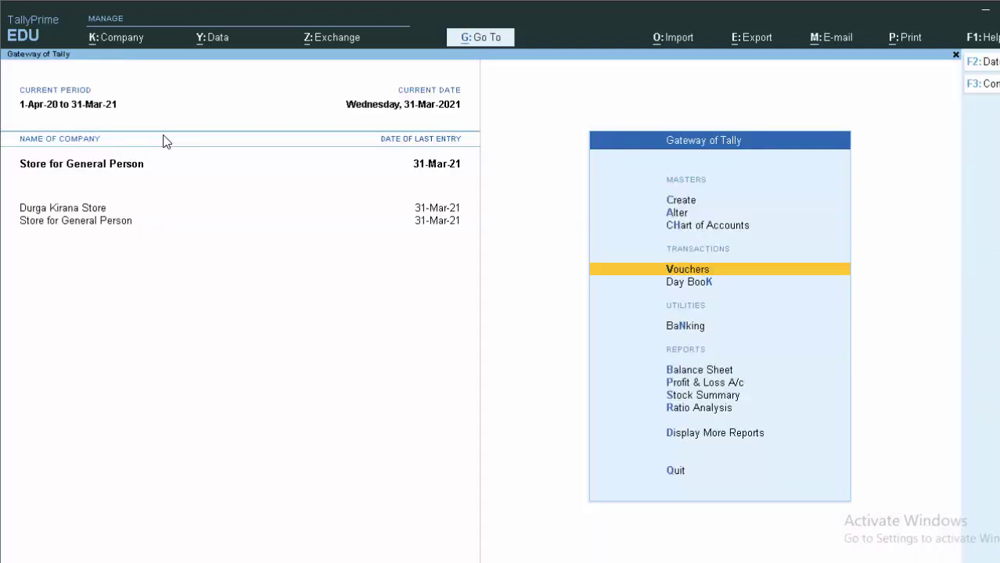
Step: In the company features of Store for General Person, set Use Discount column in invoices to Yes and save
{"action": "key", "text": "F11"}
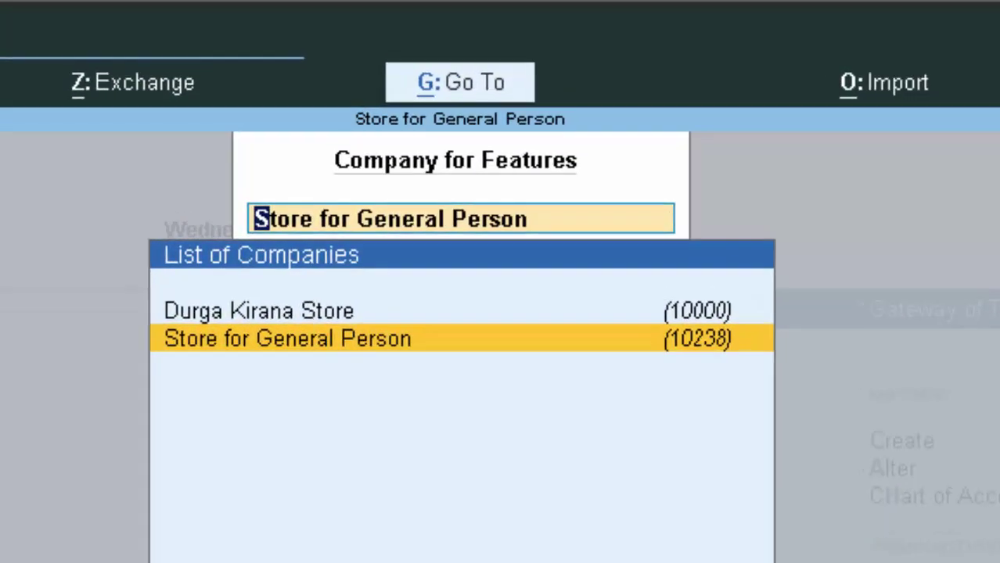
{"action": "key", "text": "Return"}
{"action": "key", "text": "Return"}
{"action": "key", "text": "Return"}
{"action": "key", "text": "Return"}
{"action": "key", "text": "Return"}
{"action": "key", "text": "Return"}
{"action": "key", "text": "Return"}
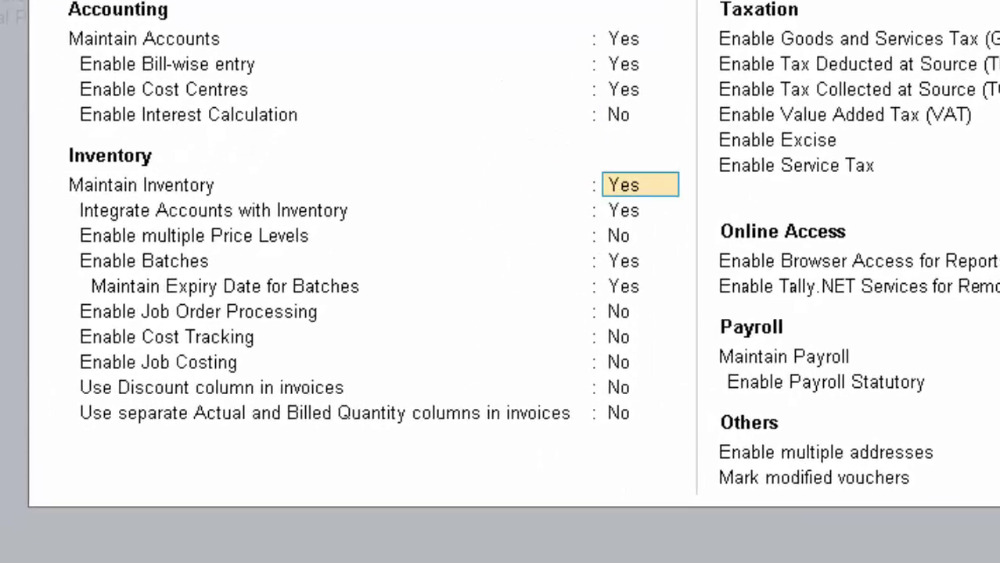
{"action": "key", "text": "Return"}
{"action": "key", "text": "Return"}
{"action": "key", "text": "Return"}
{"action": "key", "text": "Return"}
{"action": "key", "text": "Return"}
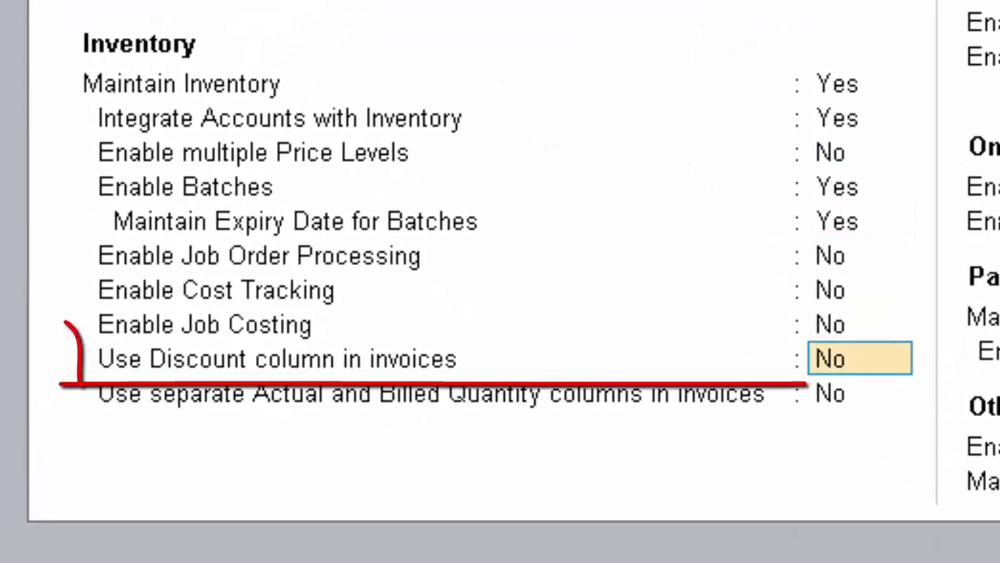
{"action": "type", "text": "y"}
{"action": "key", "text": "Return"}
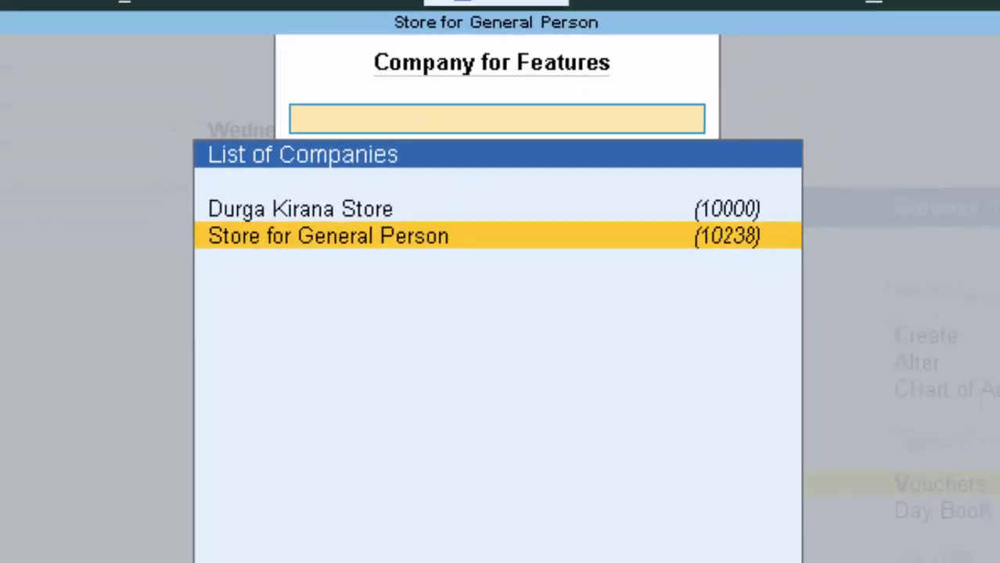
{"action": "key", "text": "Return"}
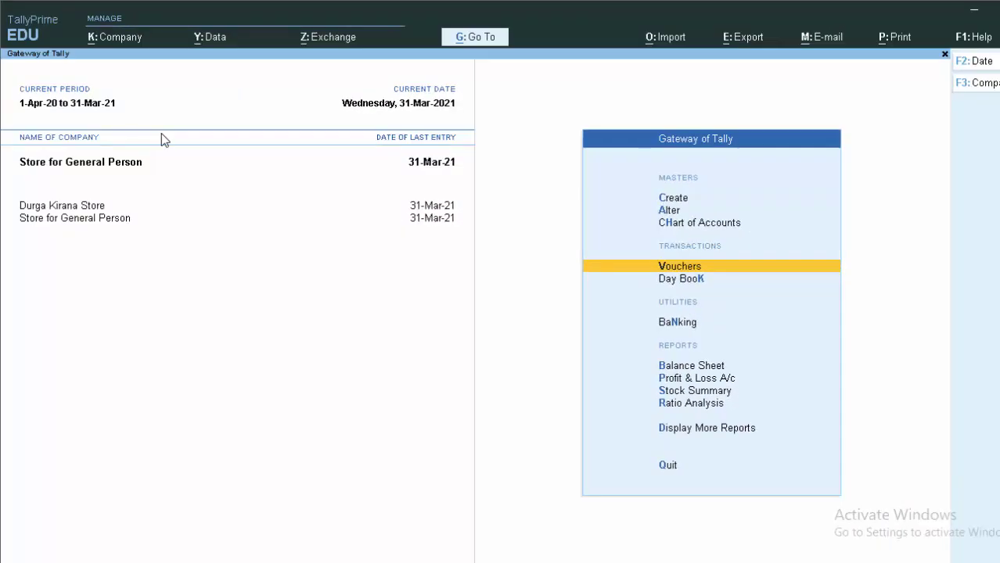
Step: Start a new purchase voucher with supplier invoice number 5633 and keep the invoice date 31-Mar-21
{"action": "key", "text": "Return"}
{"action": "key", "text": "F9"}
{"action": "type", "text": "5633"}
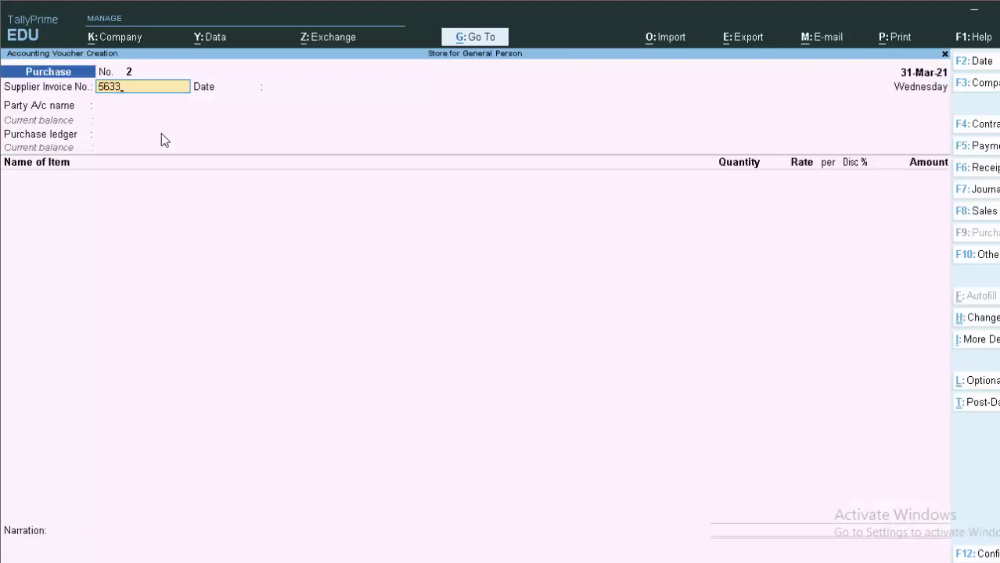
{"action": "key", "text": "Return"}
{"action": "key", "text": "Return"}
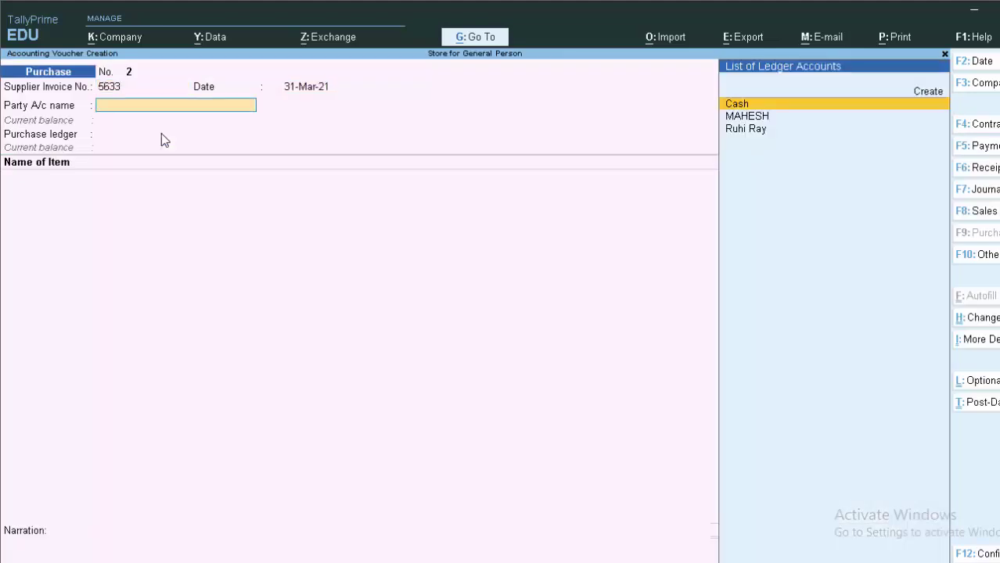
Step: Change the voucher date to 1-4-20
{"action": "key", "text": "F2"}
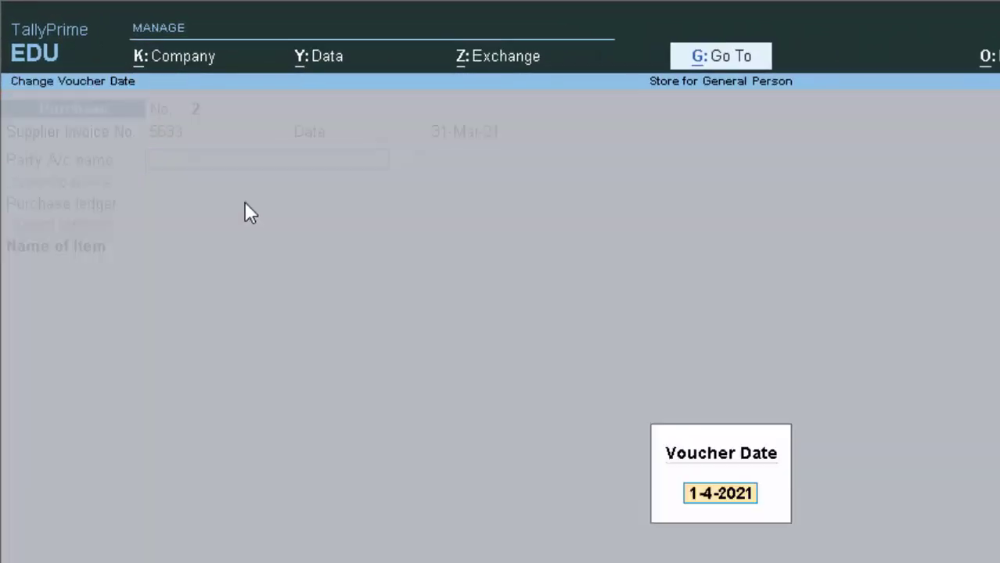
{"action": "type", "text": "1-"}
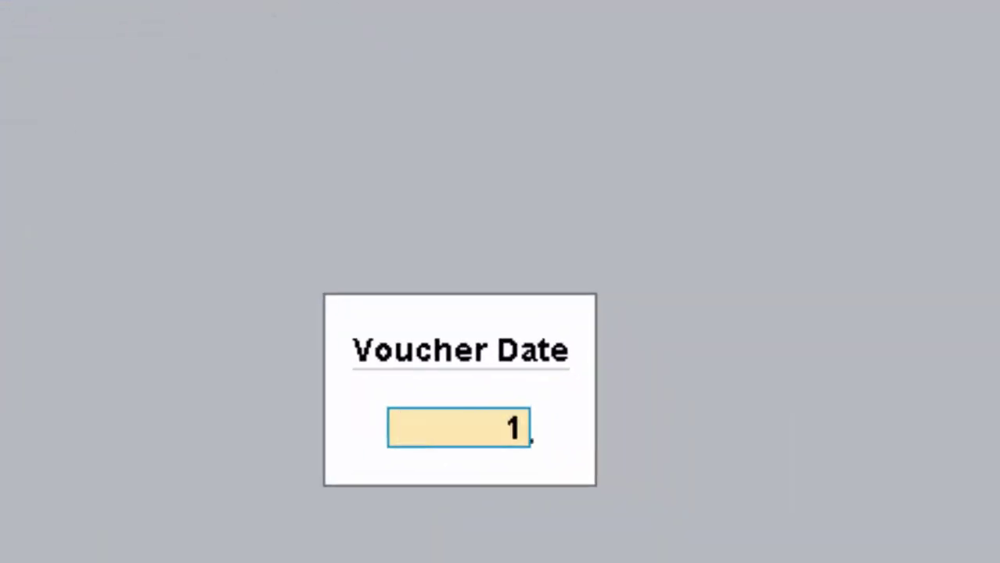
{"action": "type", "text": "4-20"}
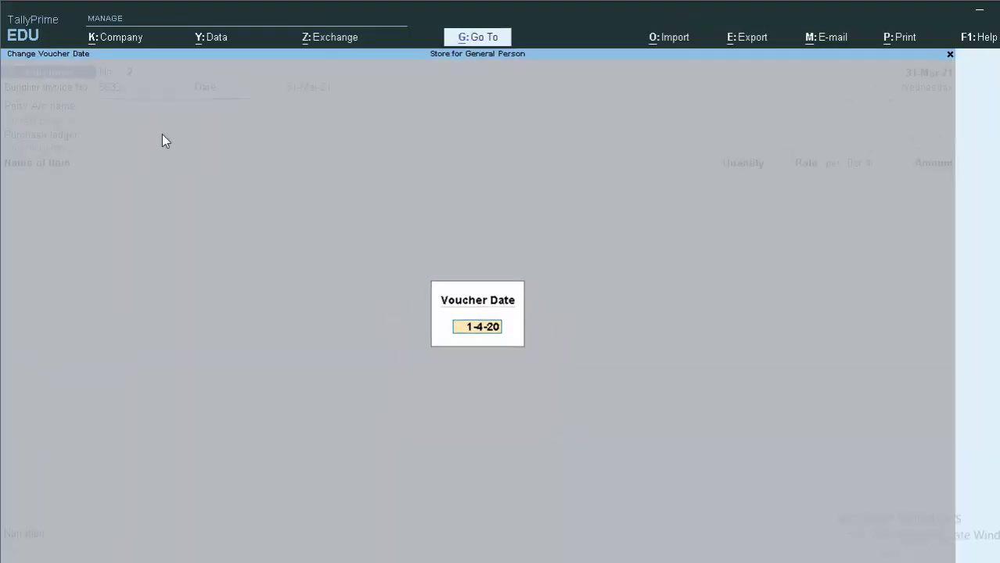
{"action": "key", "text": "Return"}
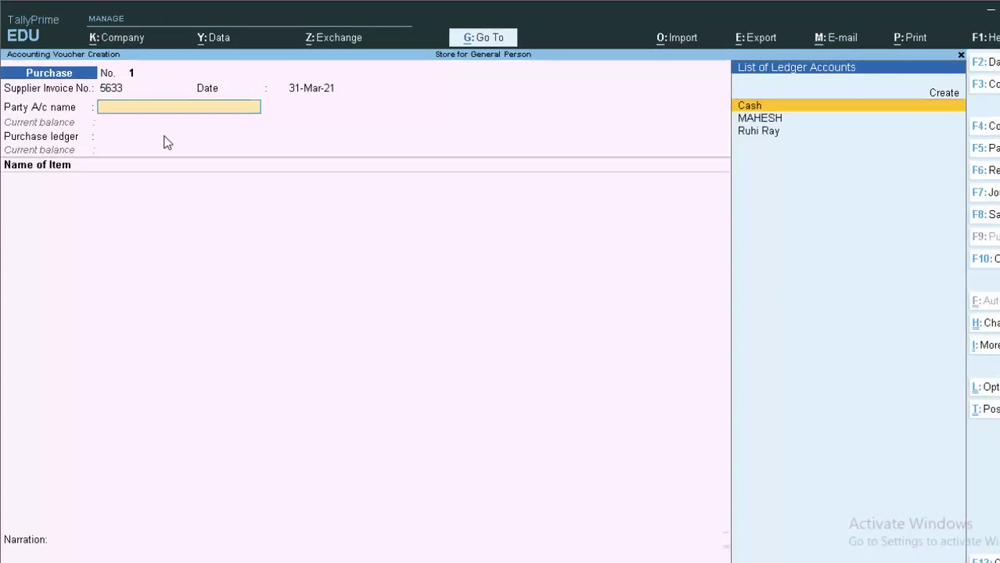
Step: Choose the previous voucher's supplier as the party, leave the receipt details blank, and set the purchase ledger to Purchase /C
{"action": "key", "text": "Down"}
{"action": "key", "text": "Return"}
{"action": "key", "text": "Return"}
{"action": "key", "text": "Return"}
{"action": "key", "text": "Return"}
{"action": "key", "text": "Return"}
{"action": "key", "text": "Return"}
{"action": "key", "text": "Return"}
{"action": "key", "text": "Return"}
{"action": "key", "text": "Return"}
{"action": "key", "text": "Return"}
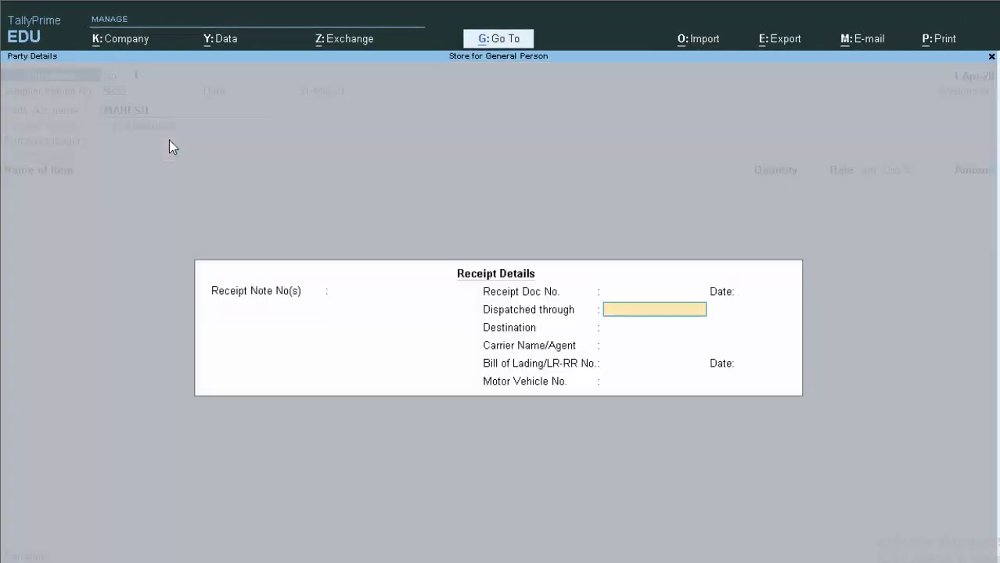
{"action": "key", "text": "Return"}
{"action": "key", "text": "Return"}
{"action": "key", "text": "Return"}
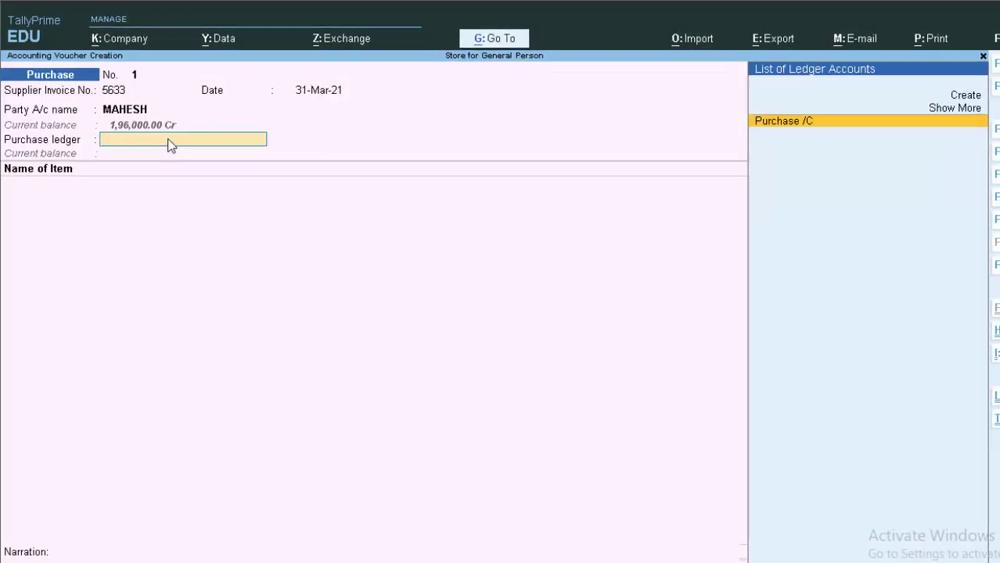
{"action": "key", "text": "Return"}
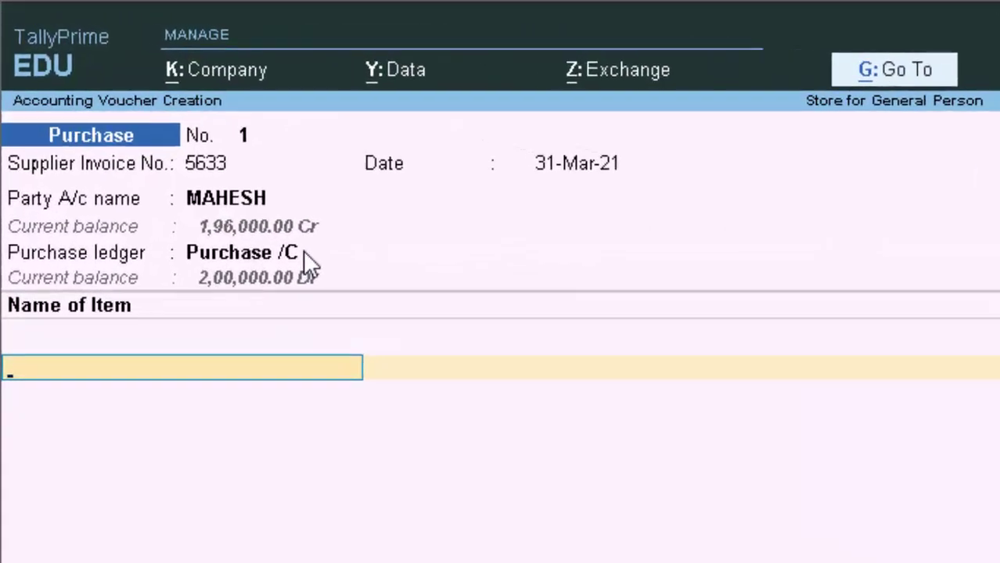
Step: Add the item T-SHIRTS with a quantity of 2 nos at a rate of 350
{"action": "type", "text": "T"}
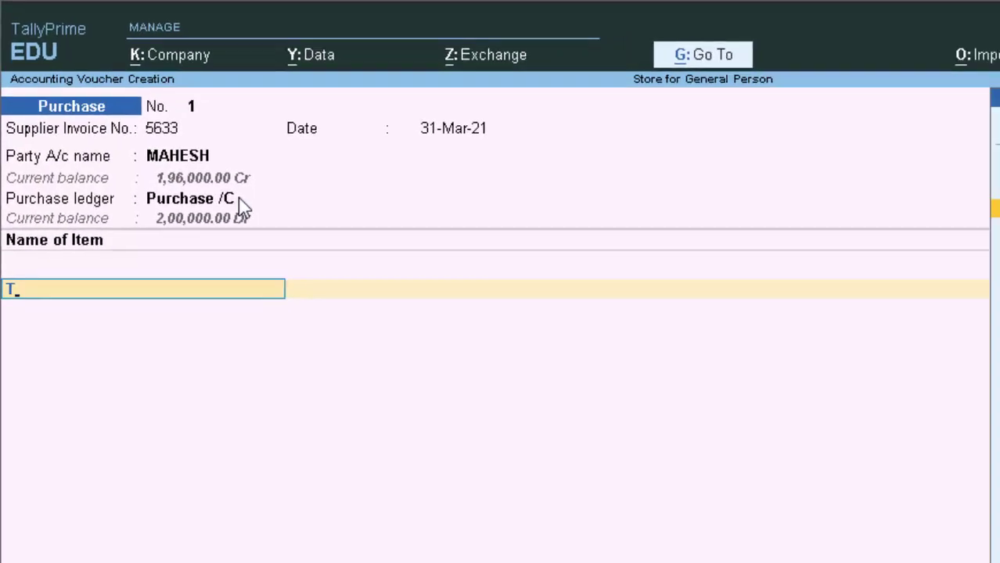
{"action": "key", "text": "Return"}
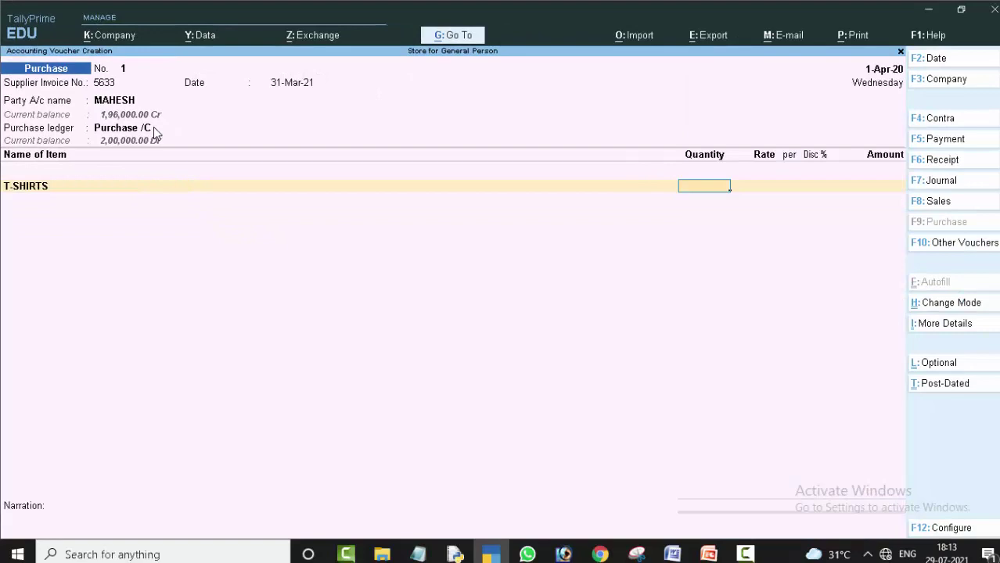
{"action": "type", "text": "2"}
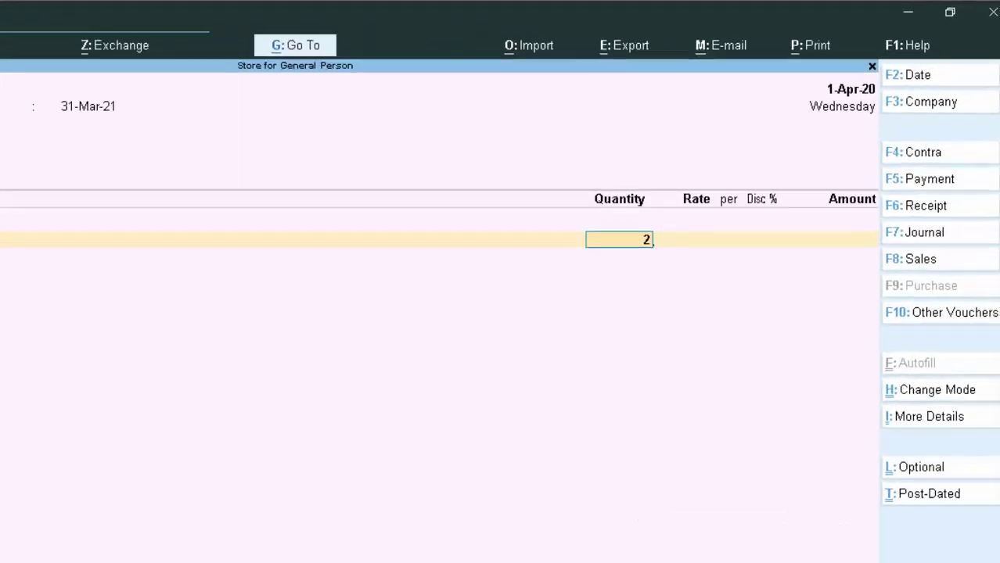
{"action": "key", "text": "Return"}
{"action": "type", "text": "350"}
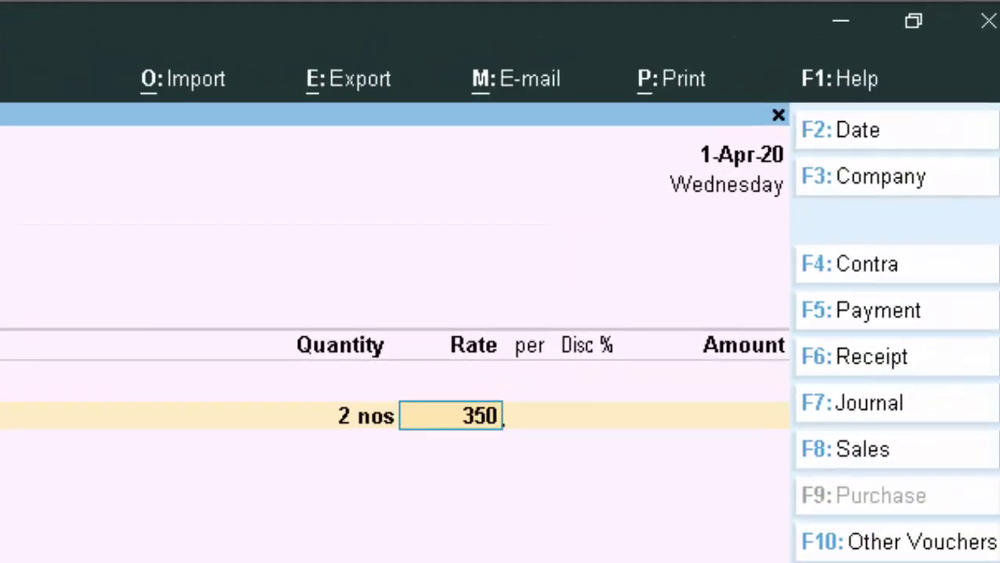
{"action": "key", "text": "Return"}
{"action": "key", "text": "Return"}
{"action": "key", "text": "Return"}
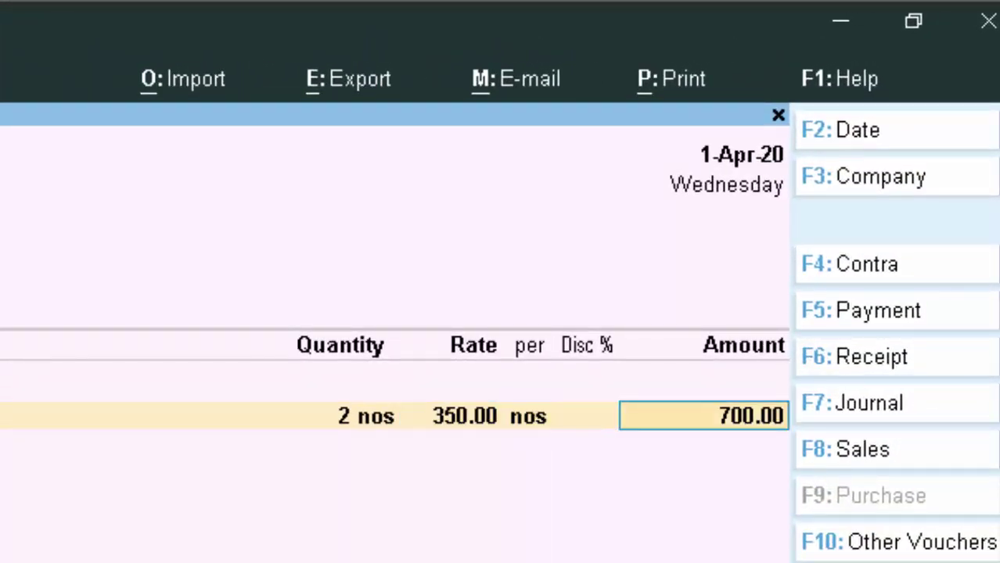
Step: Return to the discount entry of the T-SHIRTS line, set it to 2 %, and accept the discounted amount
{"action": "key", "text": "Return"}
{"action": "key", "text": "BackSpace"}
{"action": "key", "text": "BackSpace"}
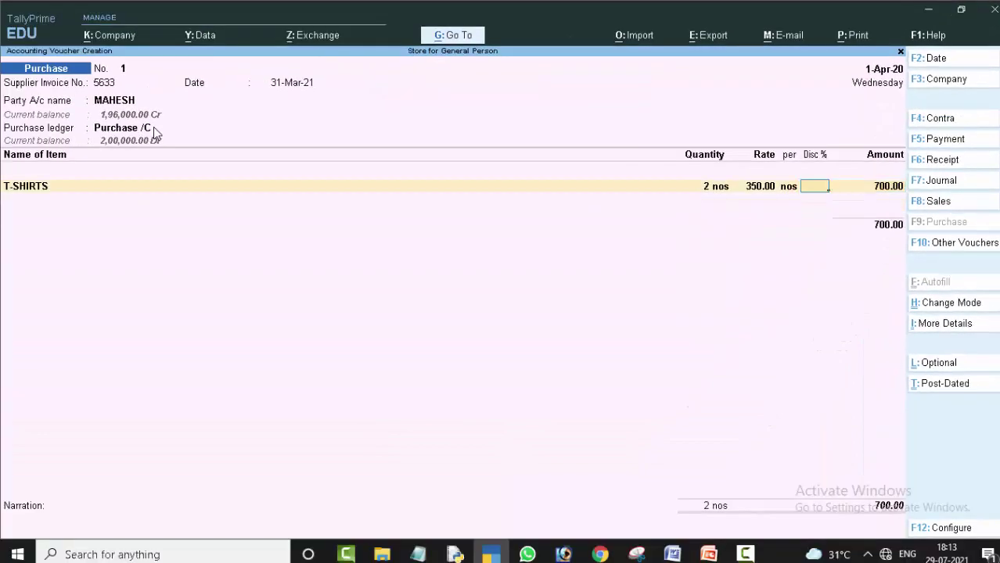
{"action": "type", "text": "2"}
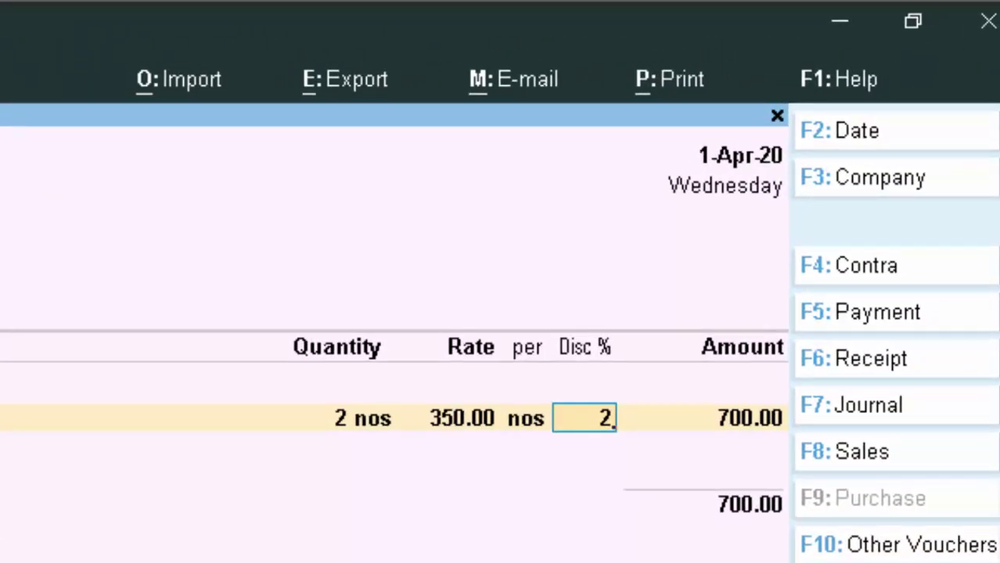
{"action": "key", "text": "Return"}
{"action": "key", "text": "Return"}
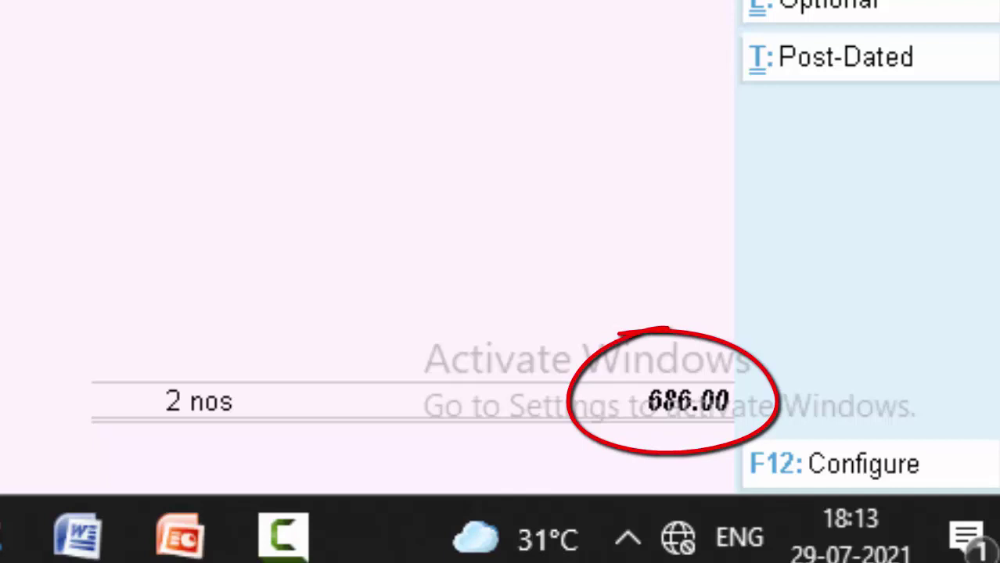
{"action": "key", "text": "Return"}
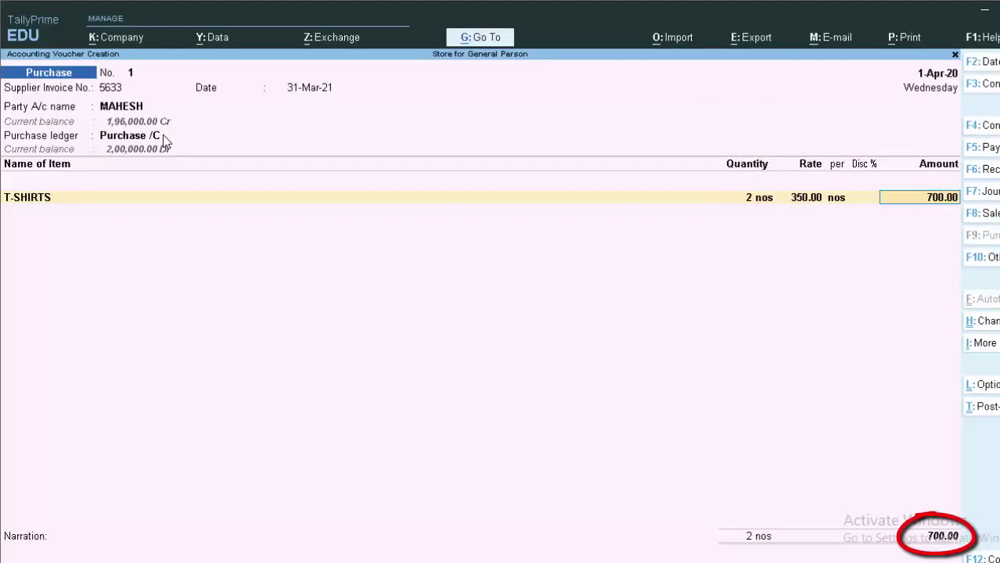
{"action": "key", "text": "BackSpace"}
{"action": "type", "text": "2"}
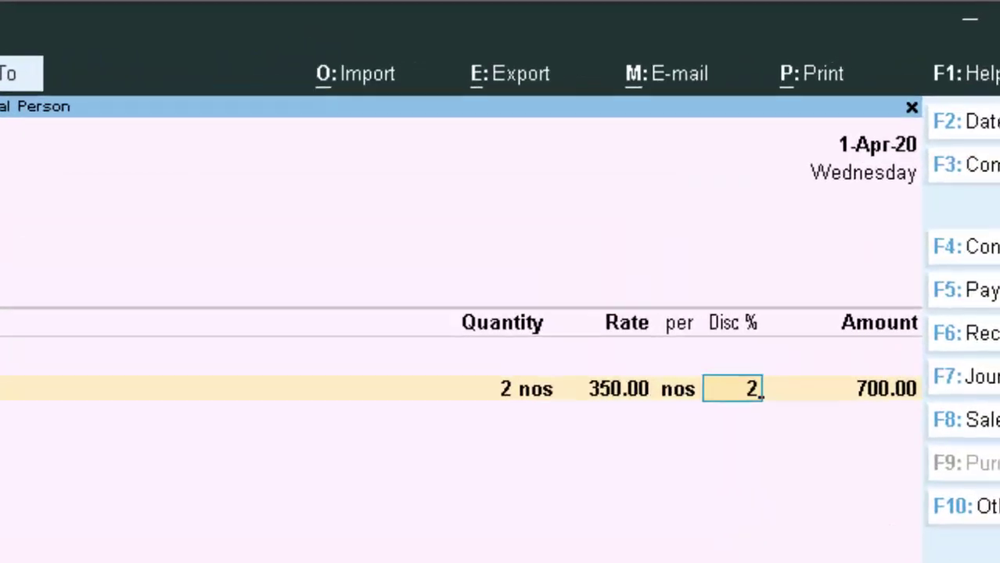
{"action": "key", "text": "Return"}
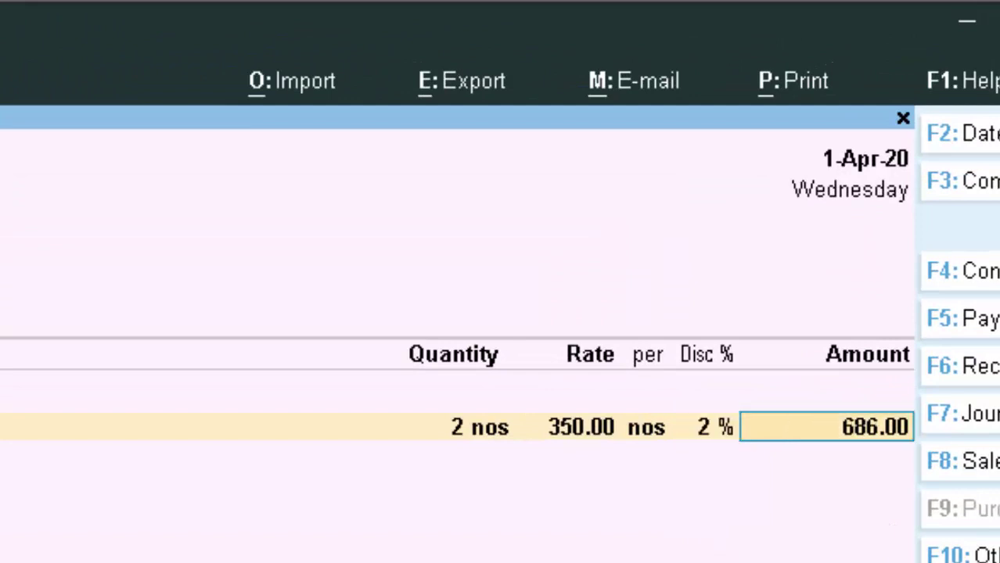
{"action": "key", "text": "Return"}
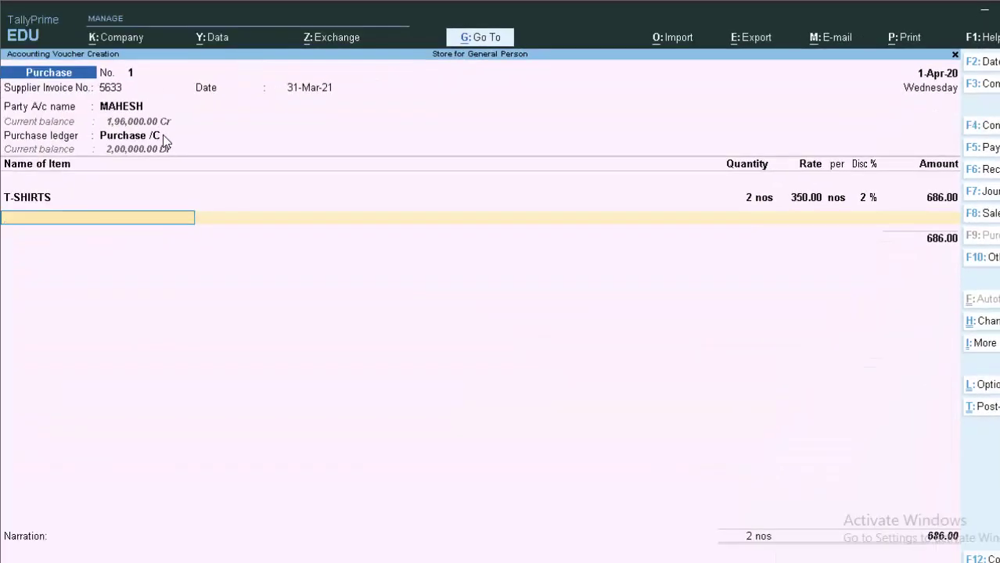
Step: End the item and additional ledger entries, leave the narration blank, and submit the T-SHIRTS voucher for acceptance
{"action": "key", "text": "Return"}
{"action": "key", "text": "Return"}
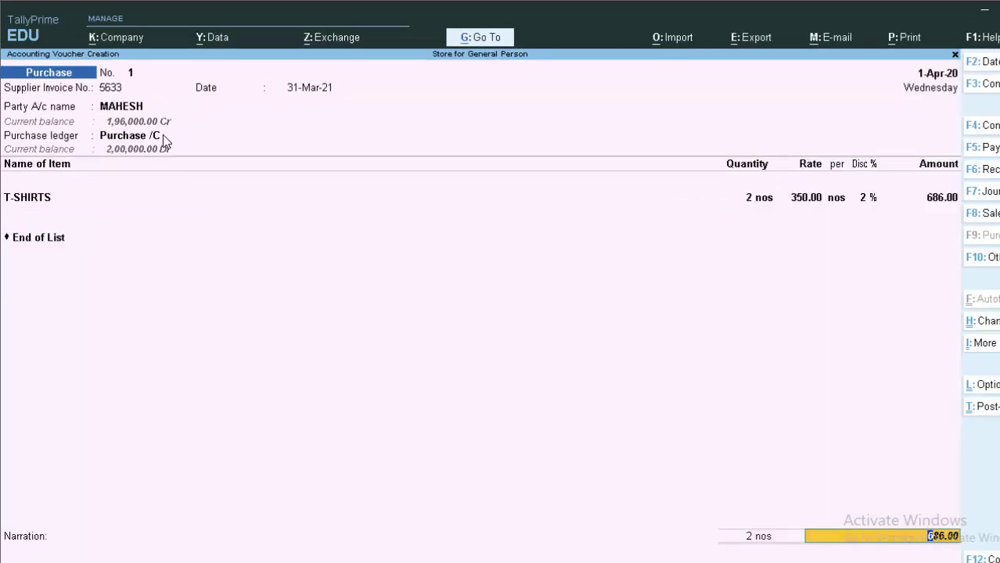
{"action": "key", "text": "Return"}
{"action": "key", "text": "Return"}
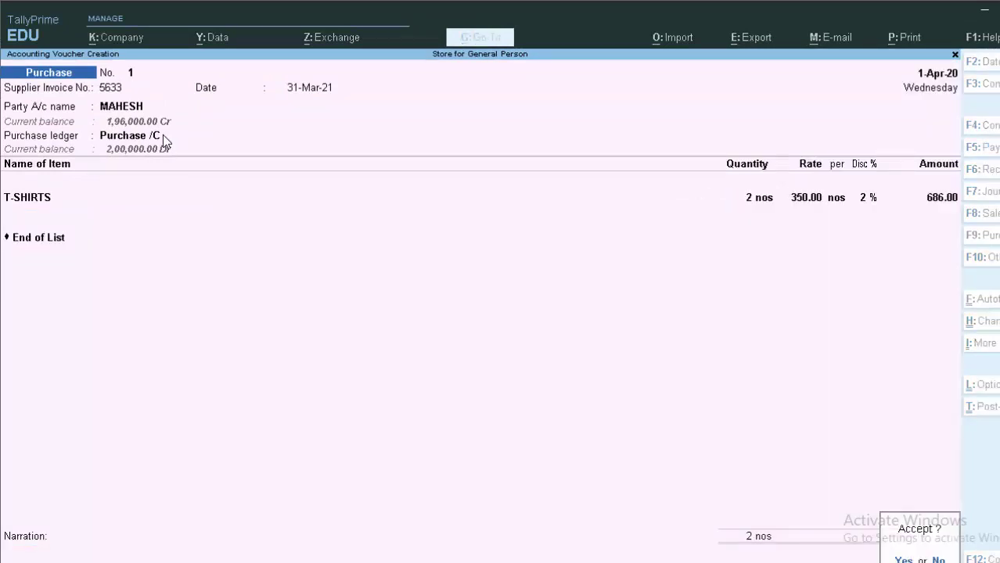